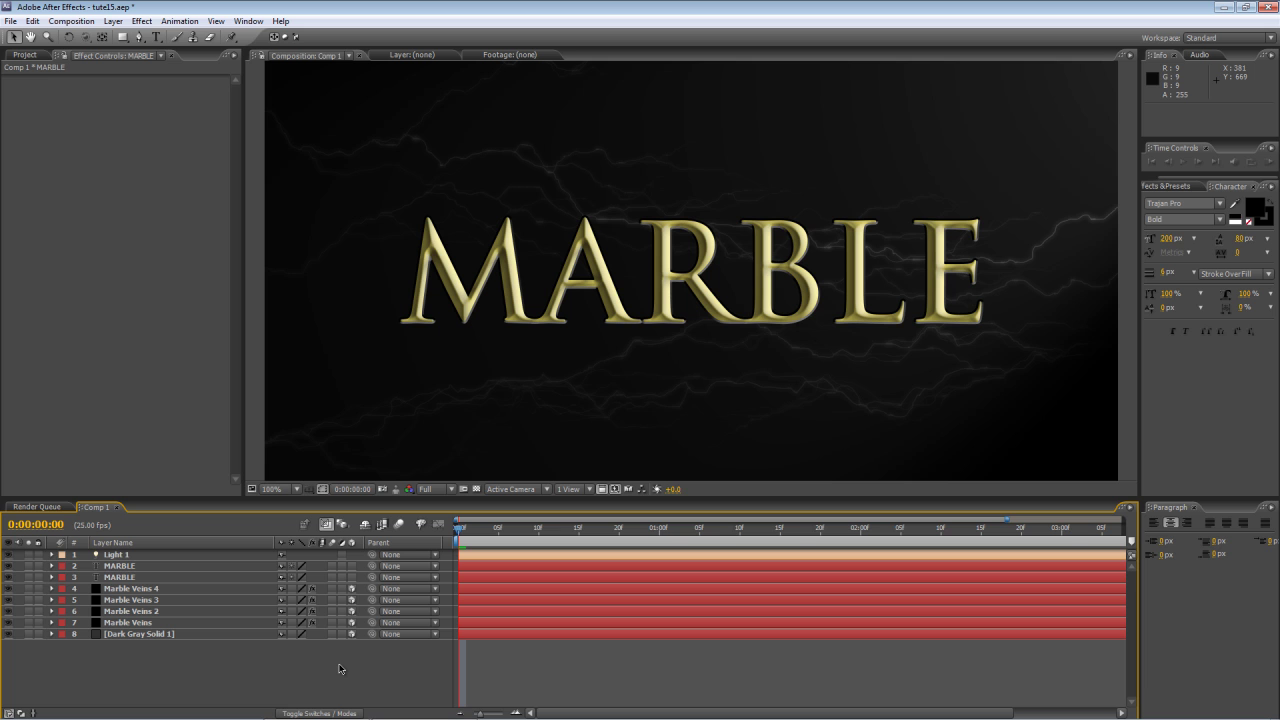
Create a new composition named Marble Comp in the project
click(24, 54)
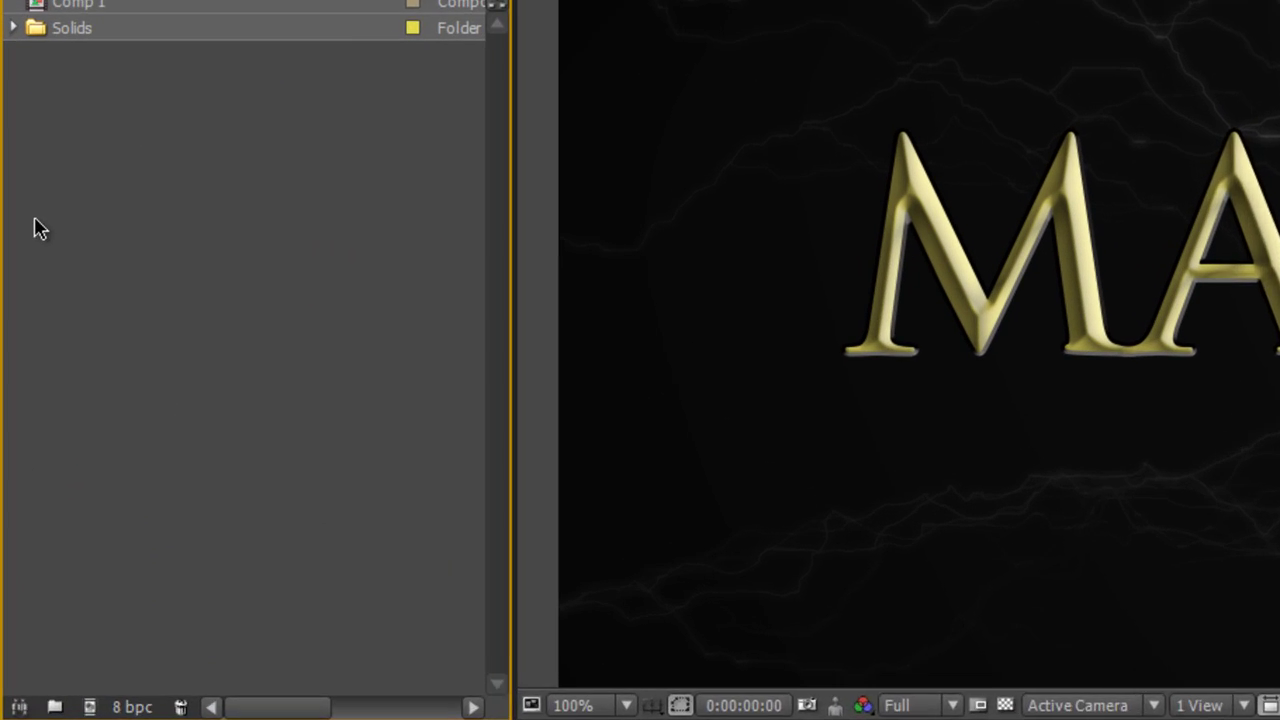
right_click(86, 219)
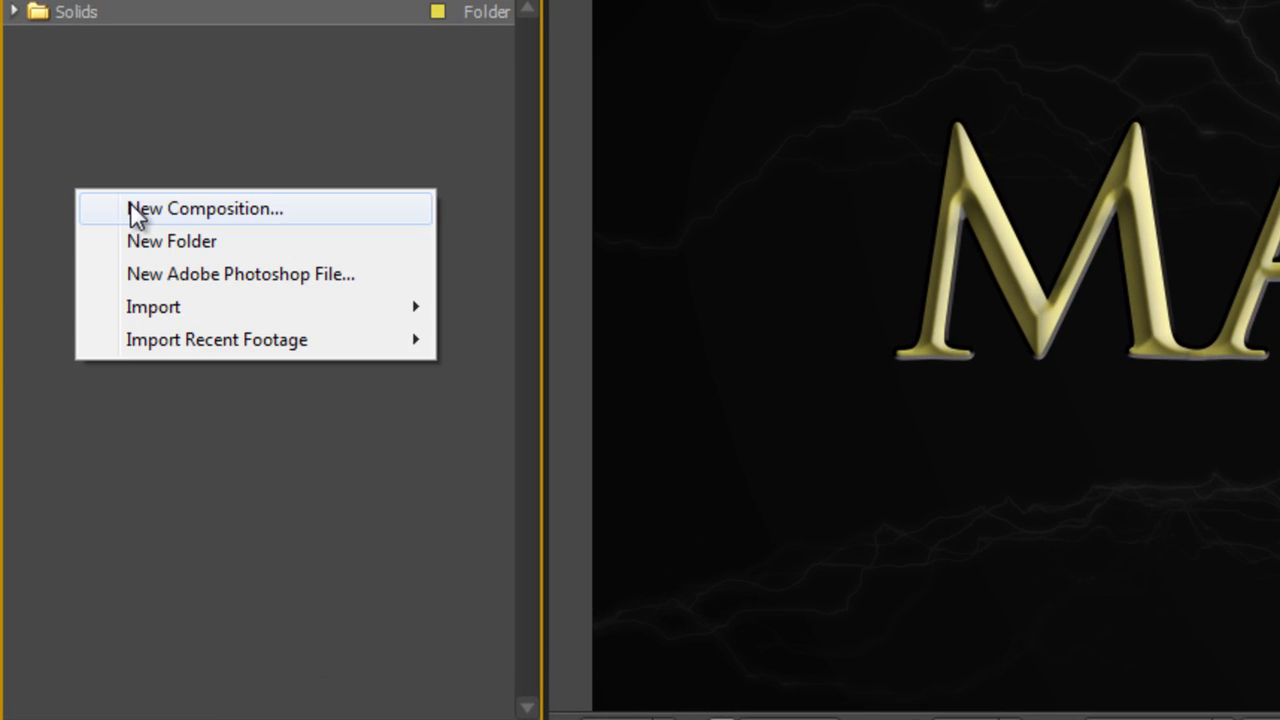
click(149, 233)
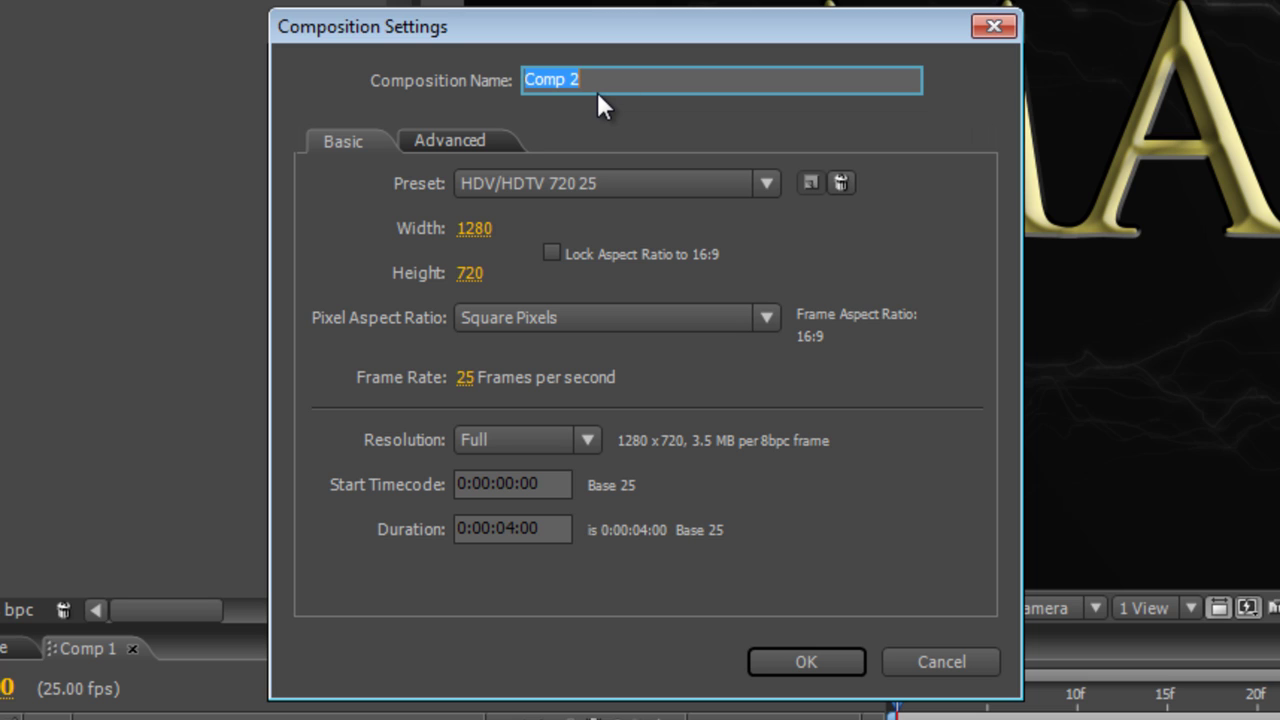
text(Marble)
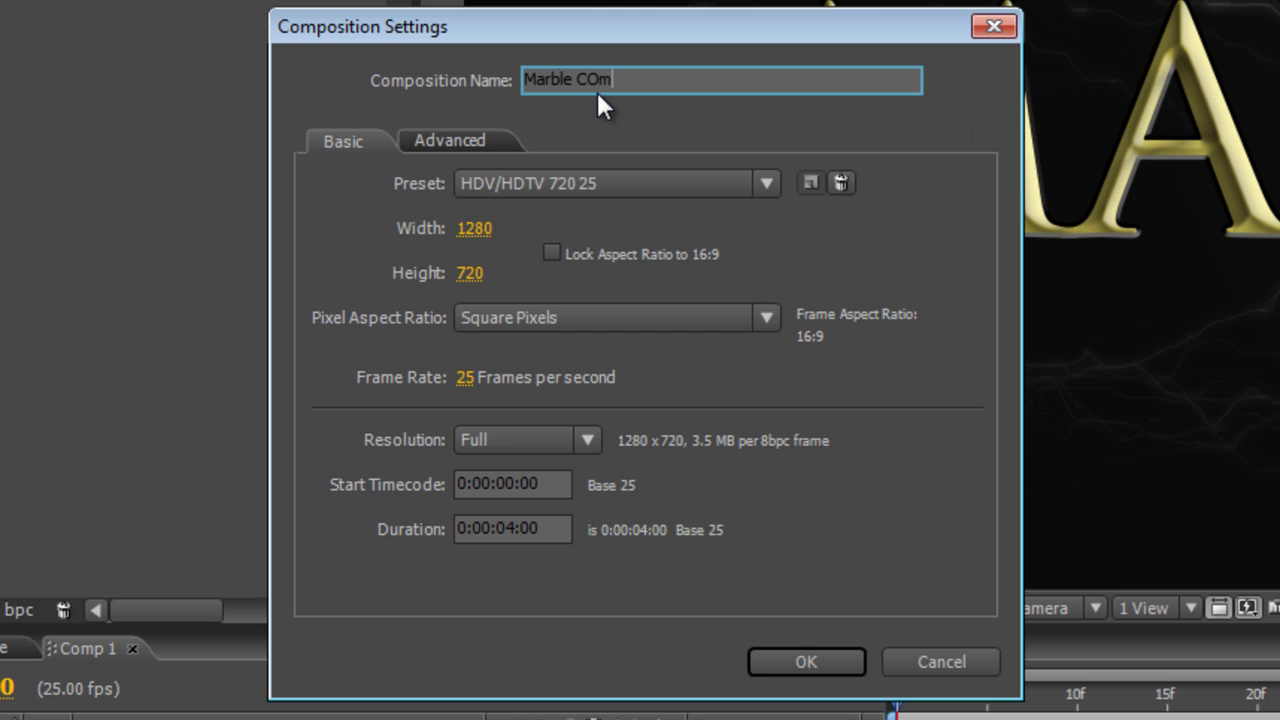
key(Return)
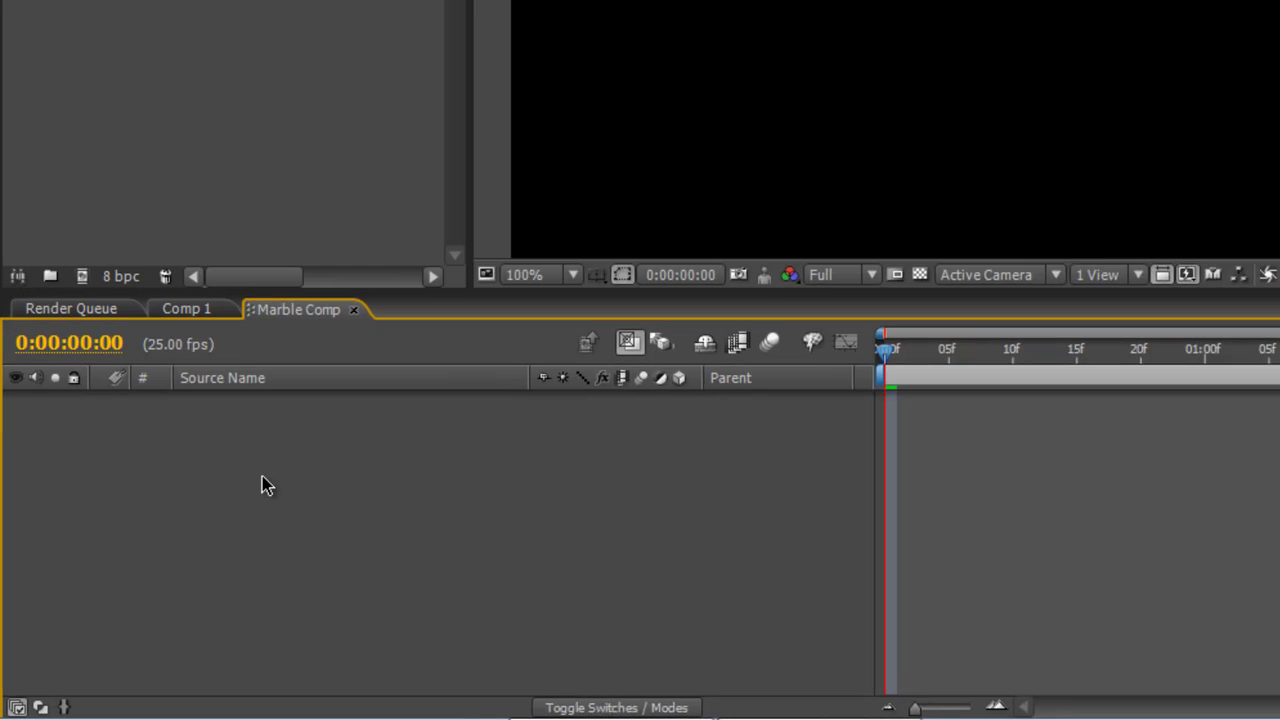
Begin a new solid in Marble Comp and set its colour to dark gray 2B2B2B
right_click(138, 591)
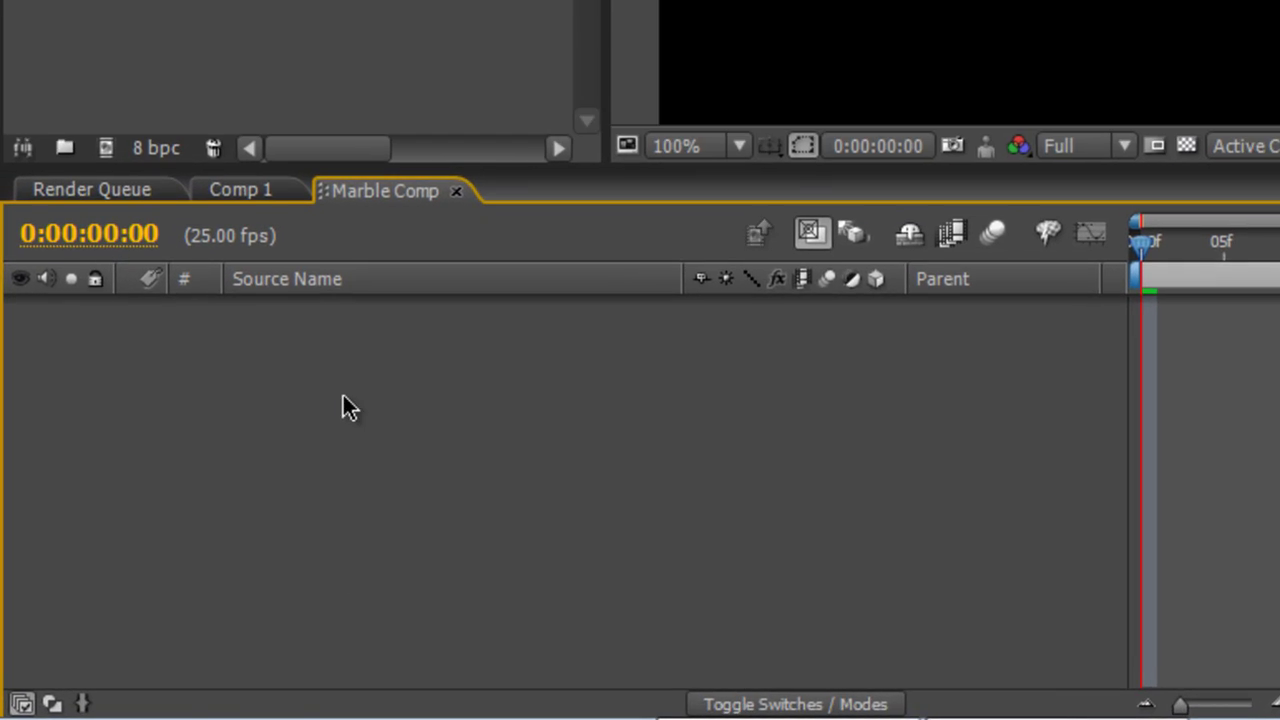
mouse_move(405, 425)
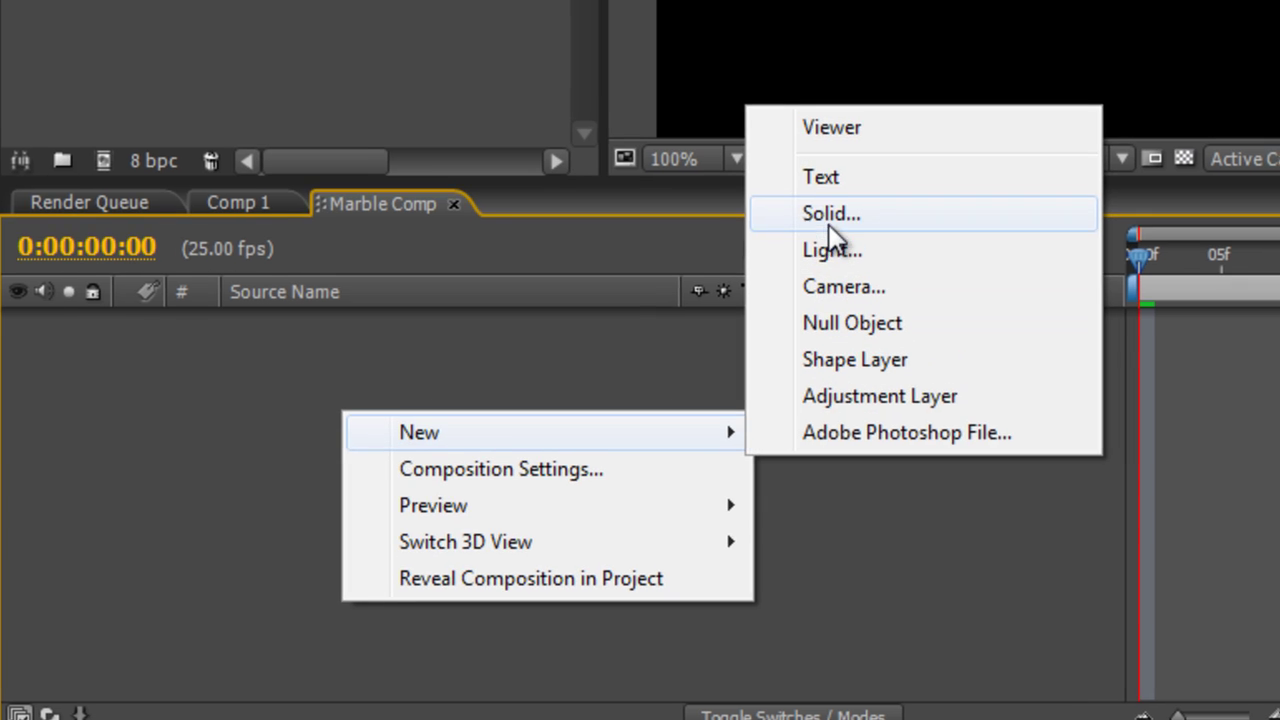
click(834, 205)
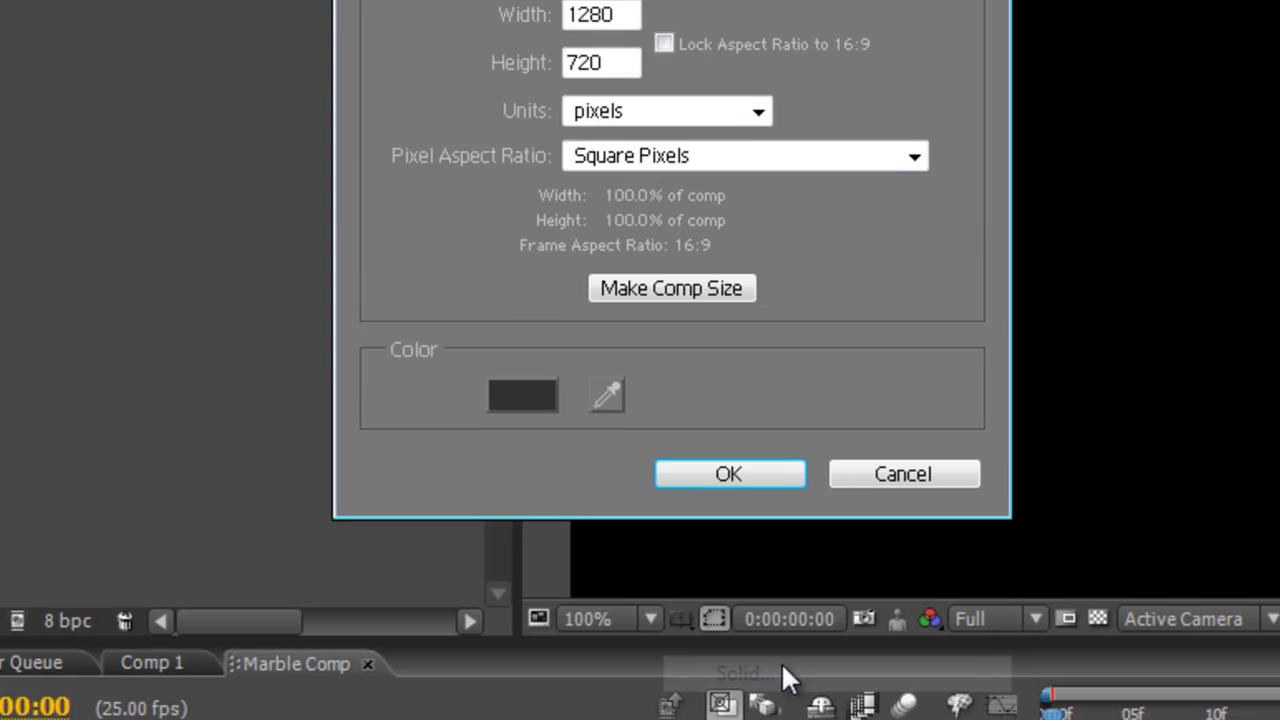
click(522, 395)
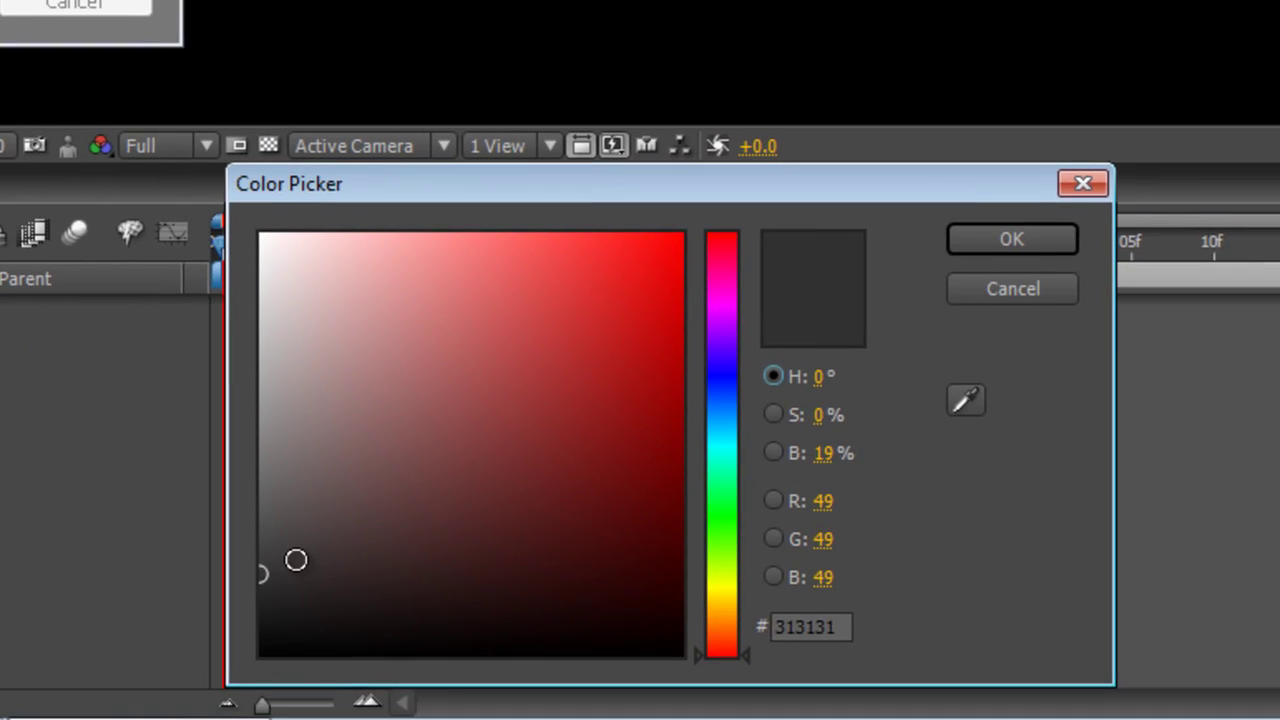
mouse_move(258, 508)
mouse_down()
mouse_move(246, 506)
mouse_move(236, 584)
mouse_up()
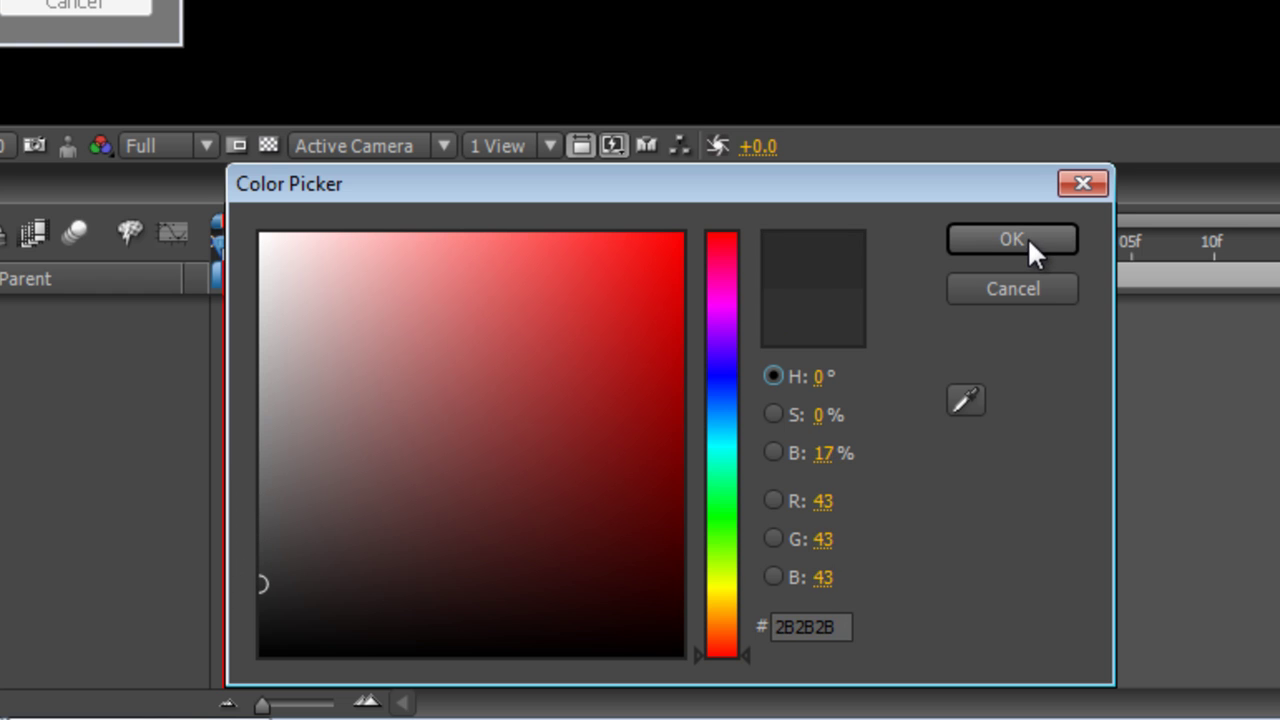
click(1029, 241)
Name the dark gray solid Marble Colour and add it to the composition
drag(640, 103, 317, 93)
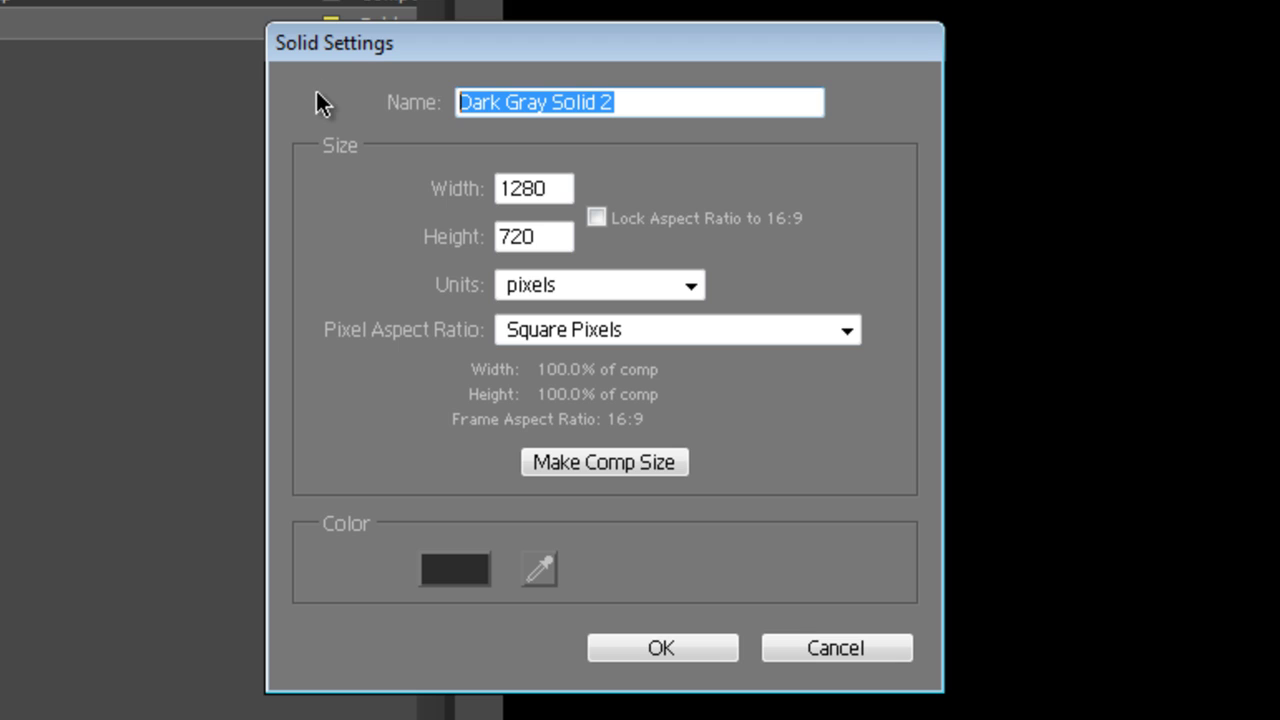
text(Marble C)
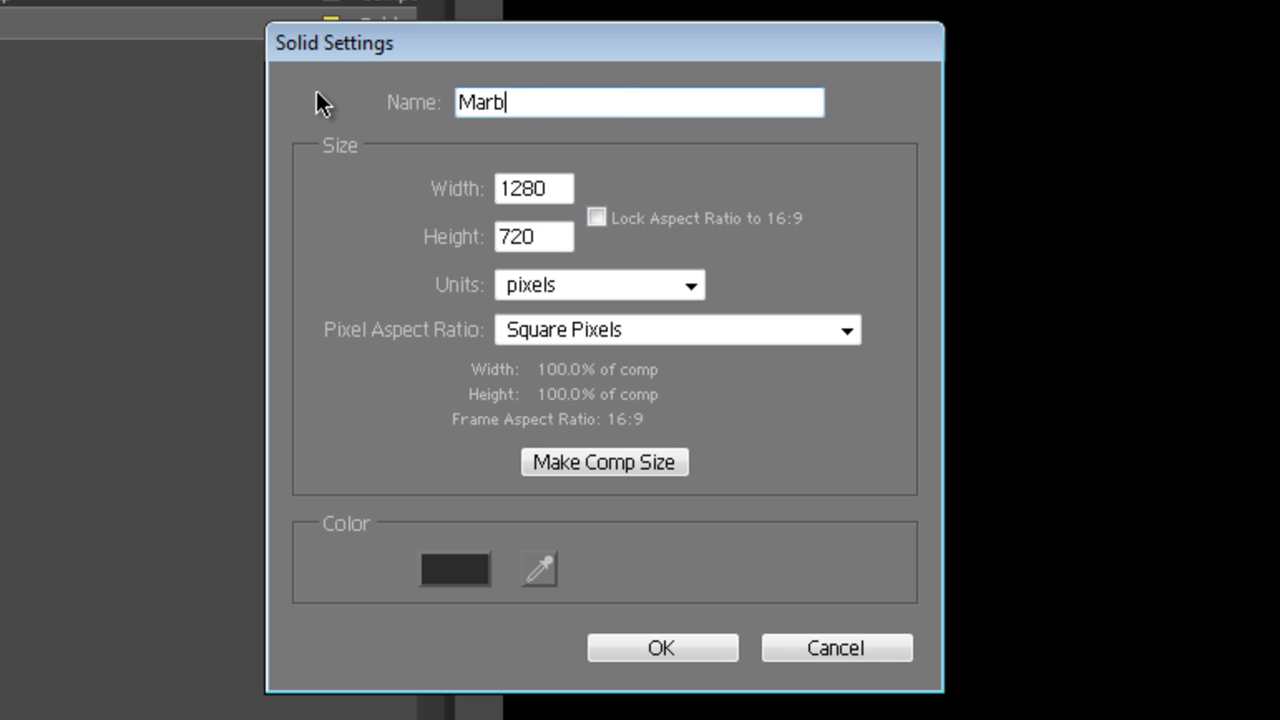
text(Olour)
key(BackSpace)
key(BackSpace)
key(BackSpace)
key(BackSpace)
key(BackSpace)
text(olour)
key(Return)
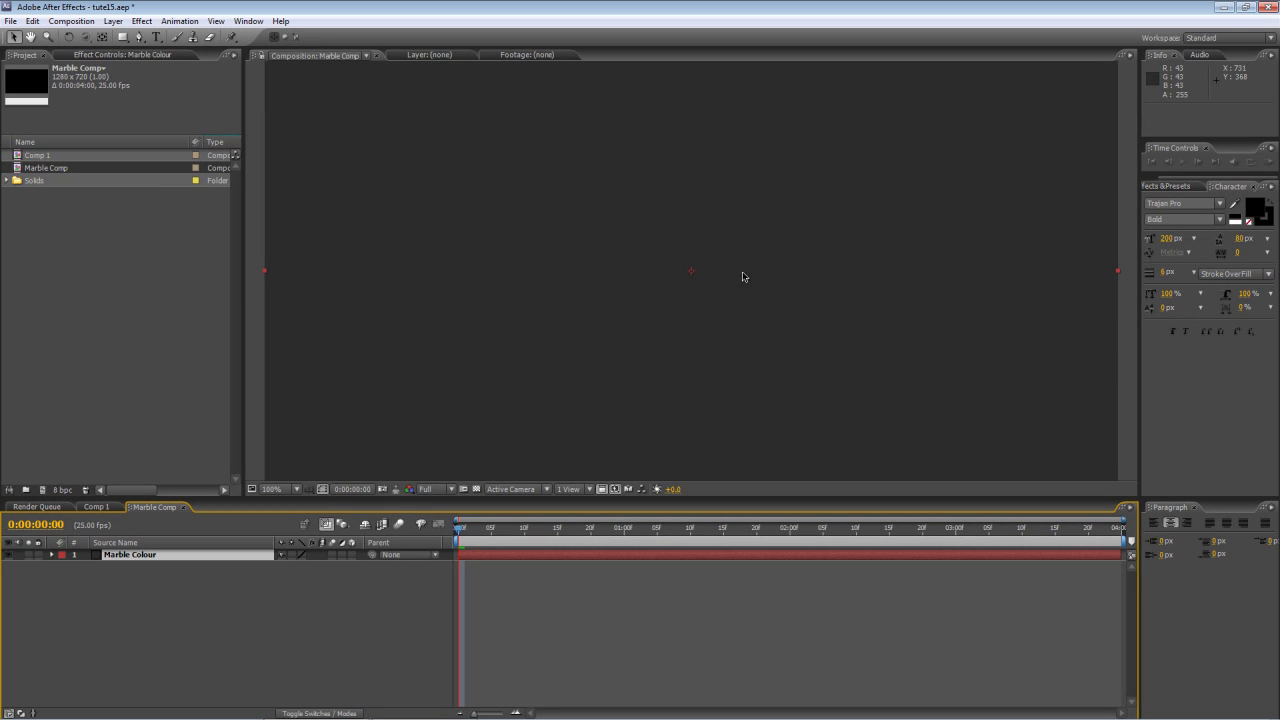
Begin a second solid in Marble Comp and name it Marble Veins 1
scroll(723, 277, down, 2)
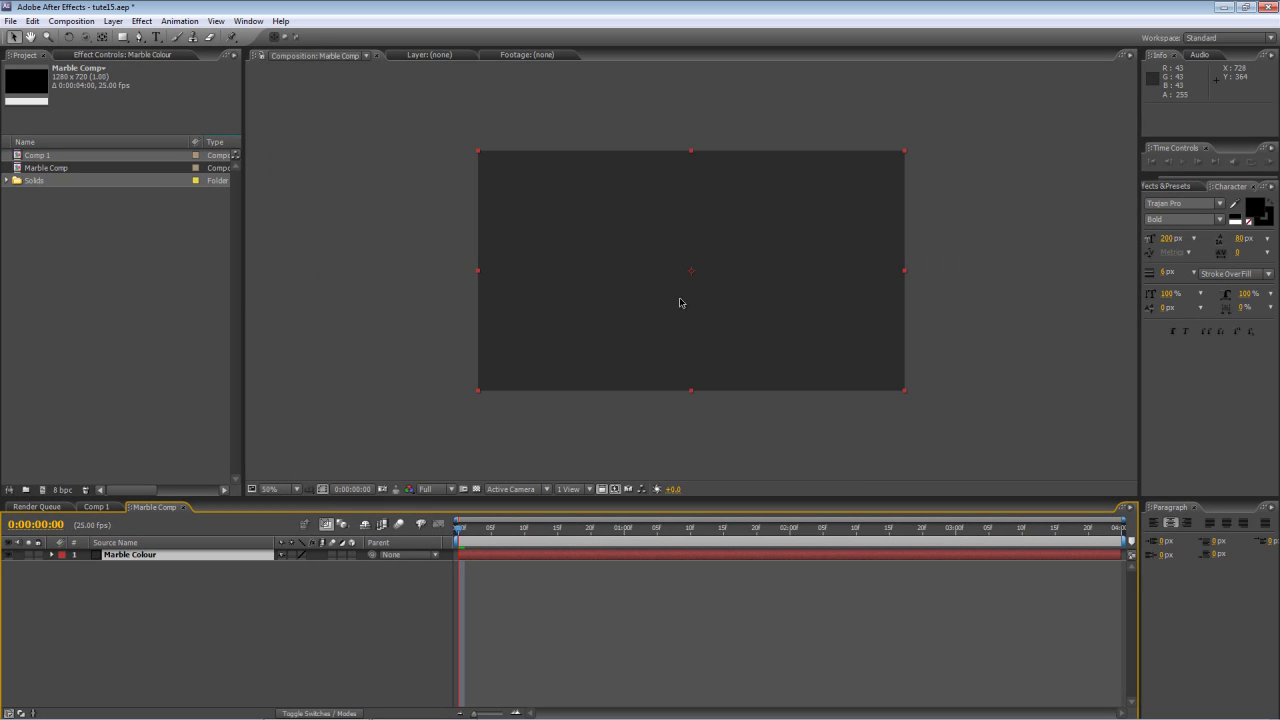
click(328, 618)
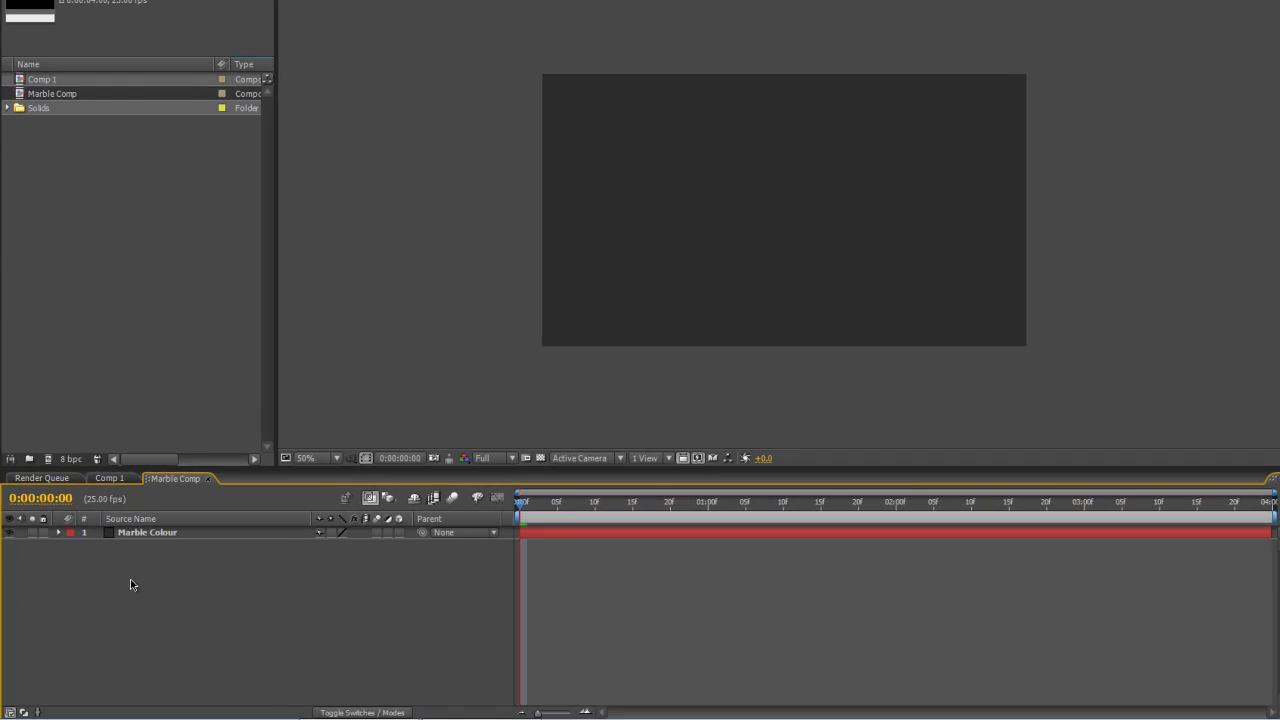
right_click(115, 597)
mouse_move(165, 610)
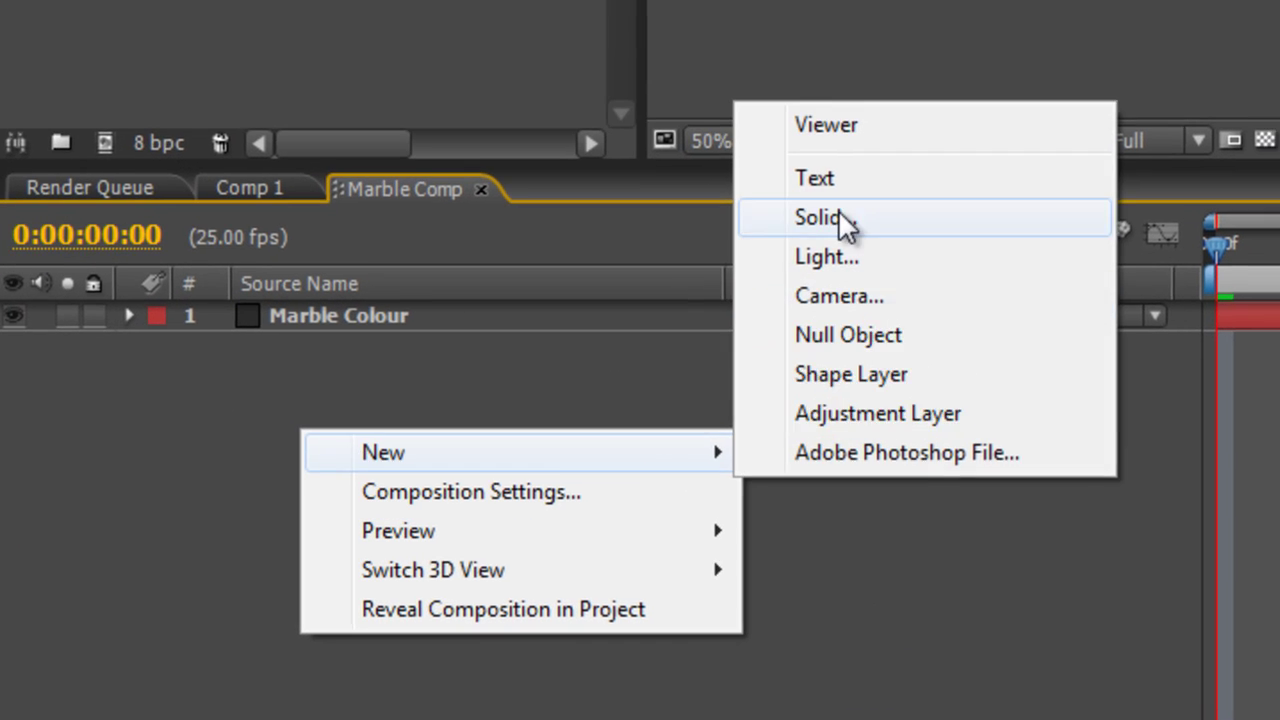
click(852, 182)
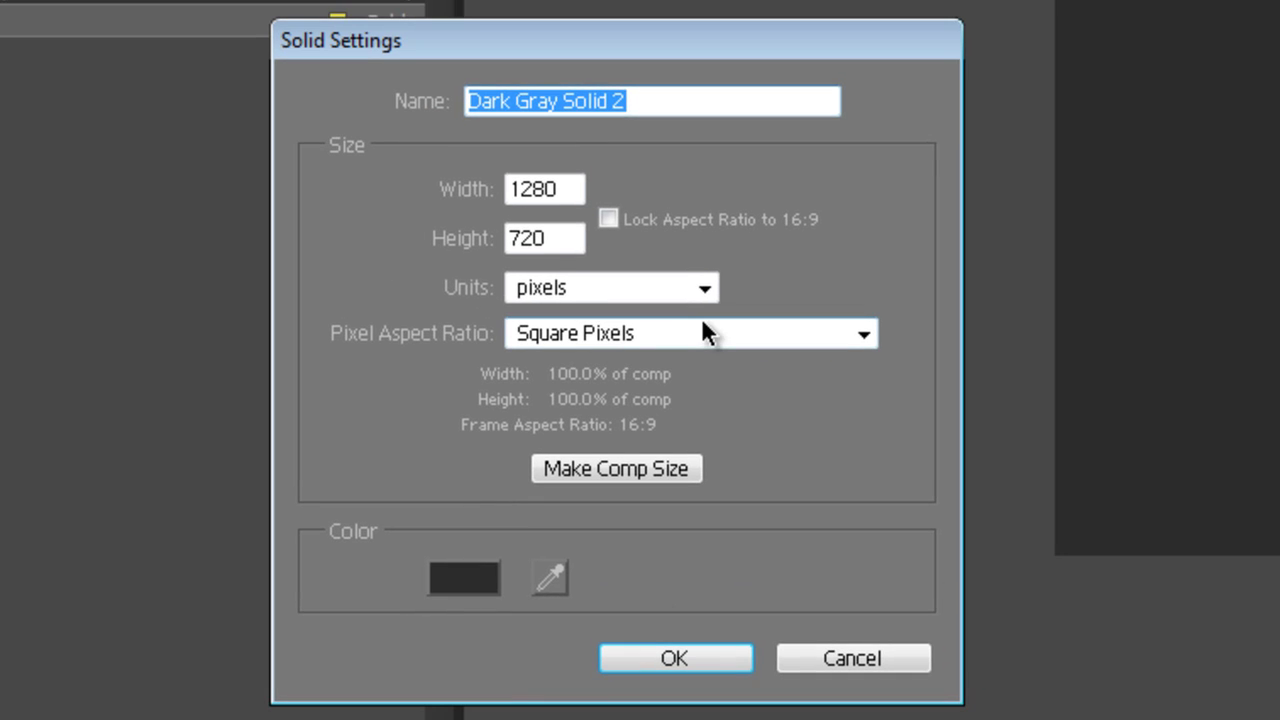
text(Marble Ve)
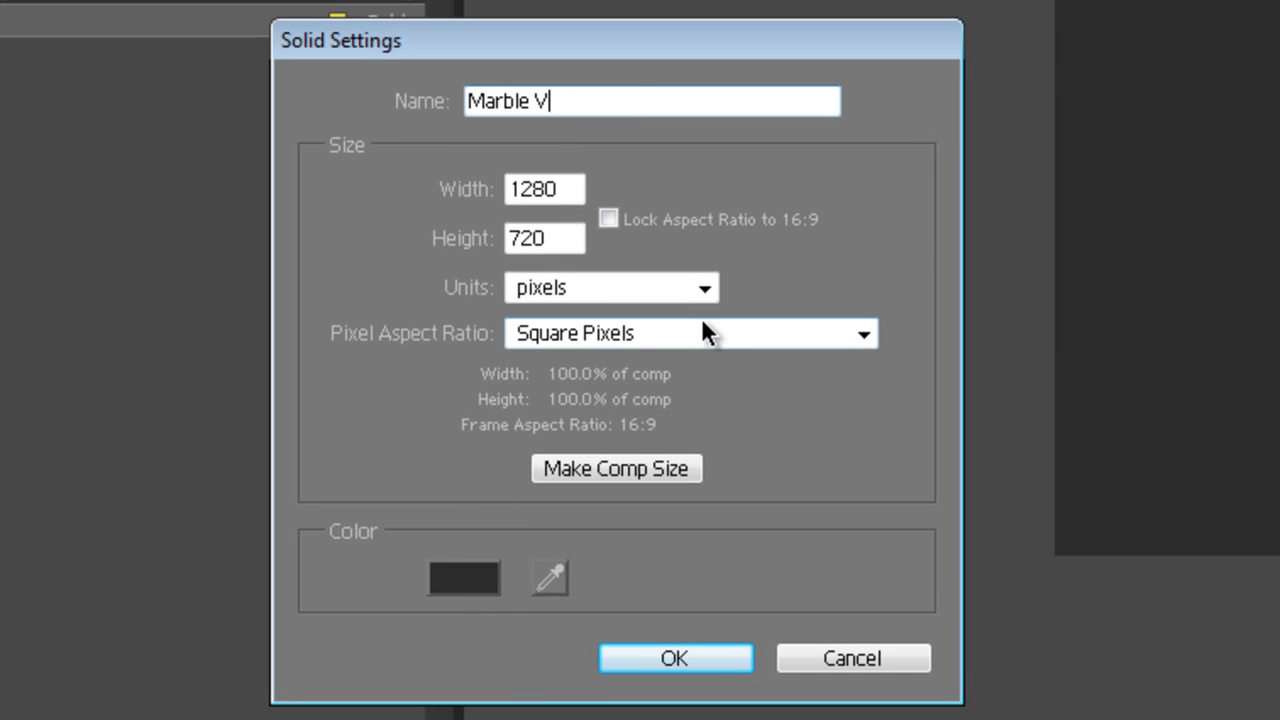
text(ins 1)
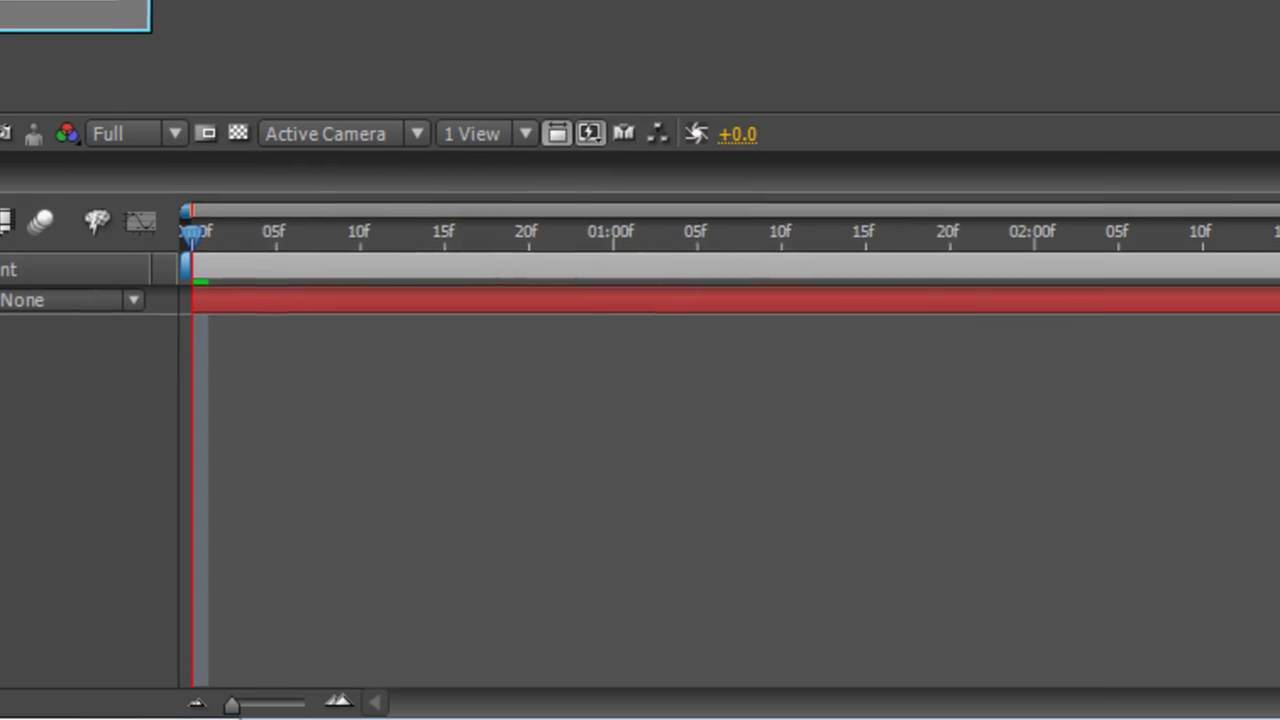
Set the Marble Veins 1 solid's colour to black (000000) and add it to the composition
click(462, 576)
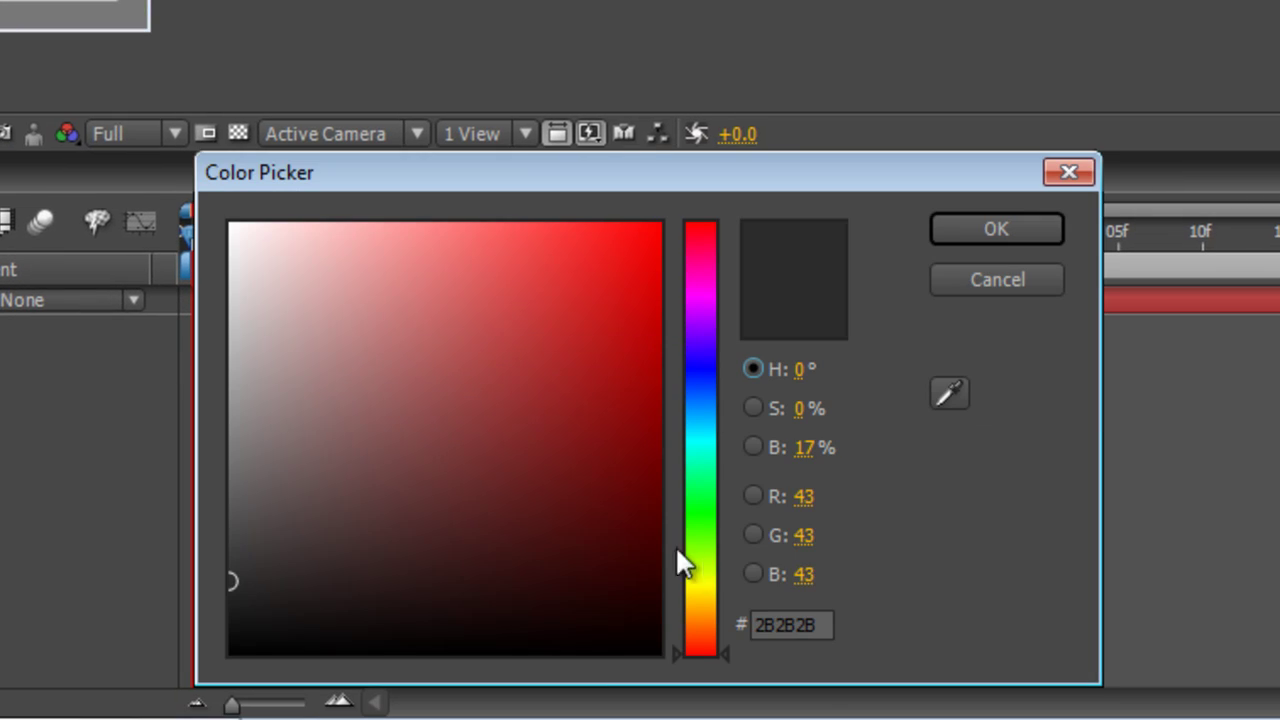
click(518, 571)
drag(550, 598, 660, 654)
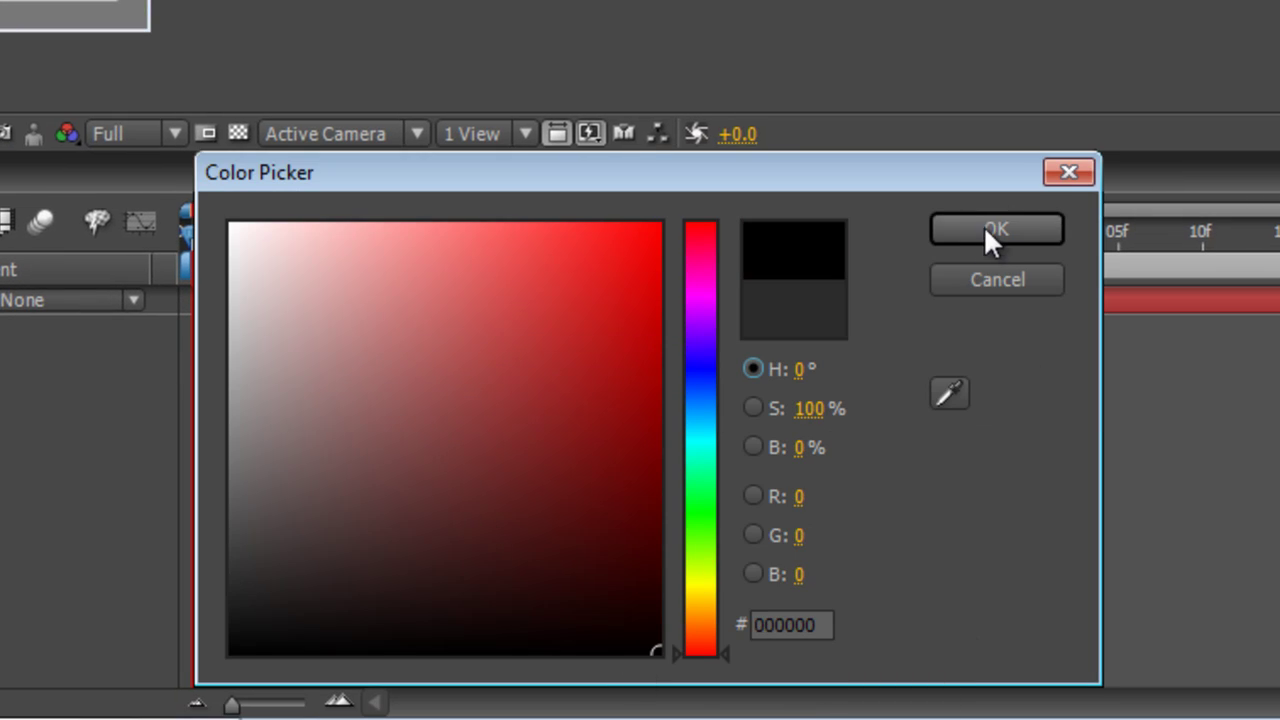
click(987, 224)
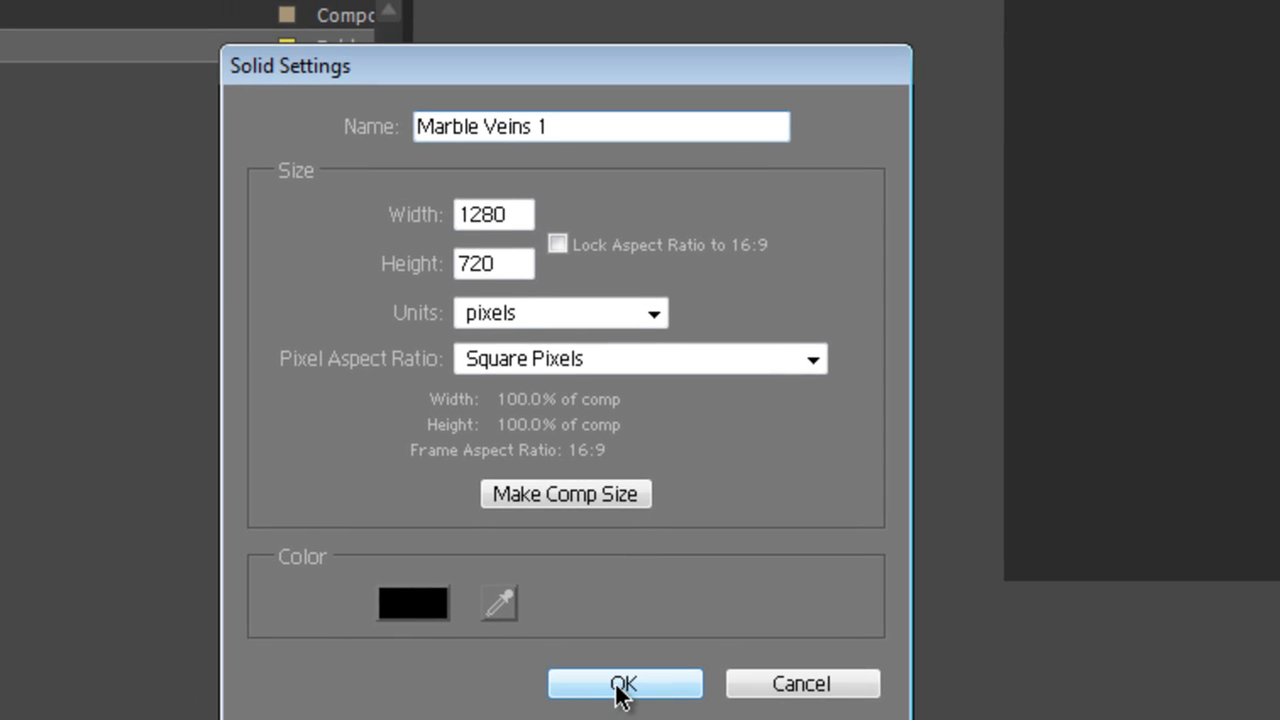
click(620, 686)
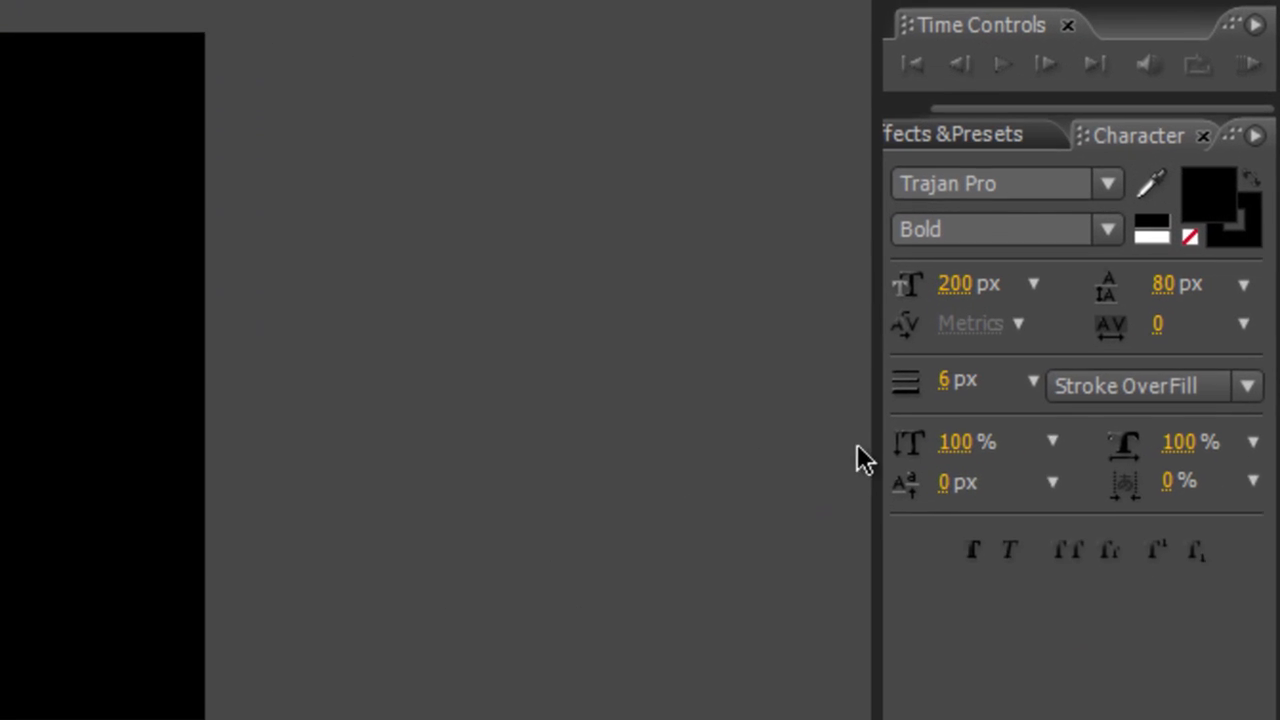
Find the Advanced Lightning effect, apply it to Marble Veins 1, and set its Lightning Type to Two-Way Strike
click(942, 129)
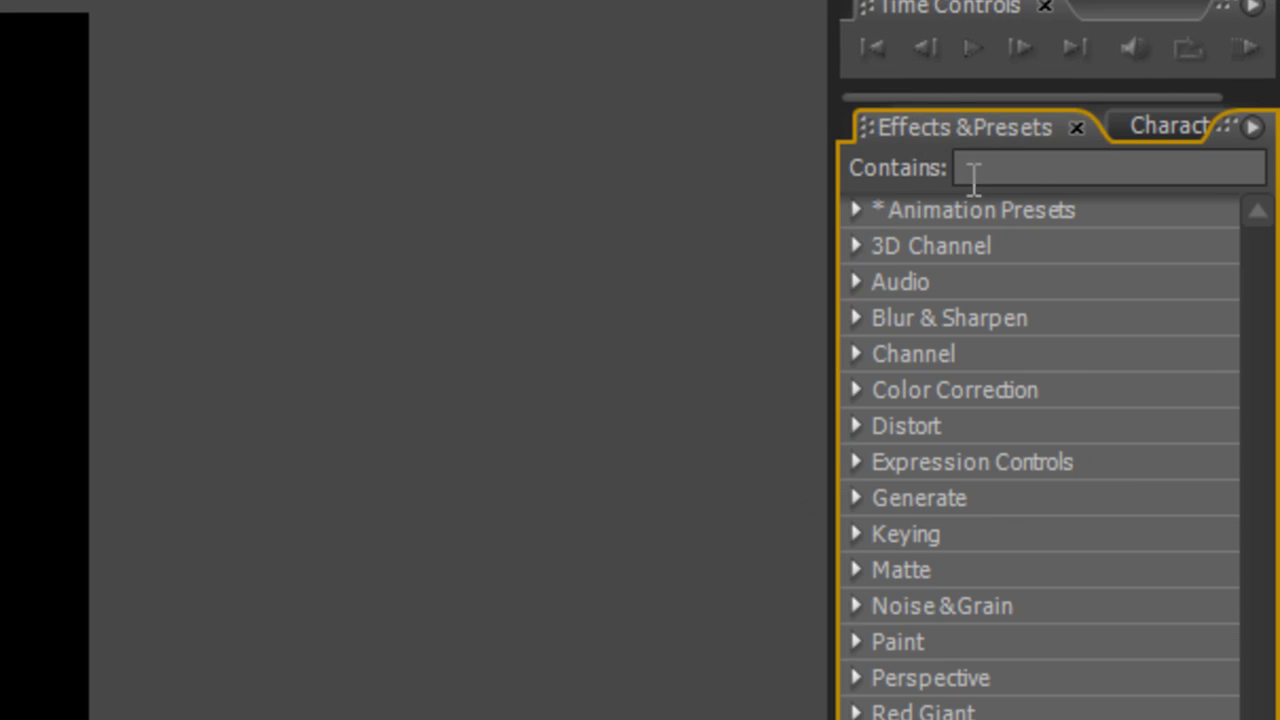
click(1014, 172)
text(lightning)
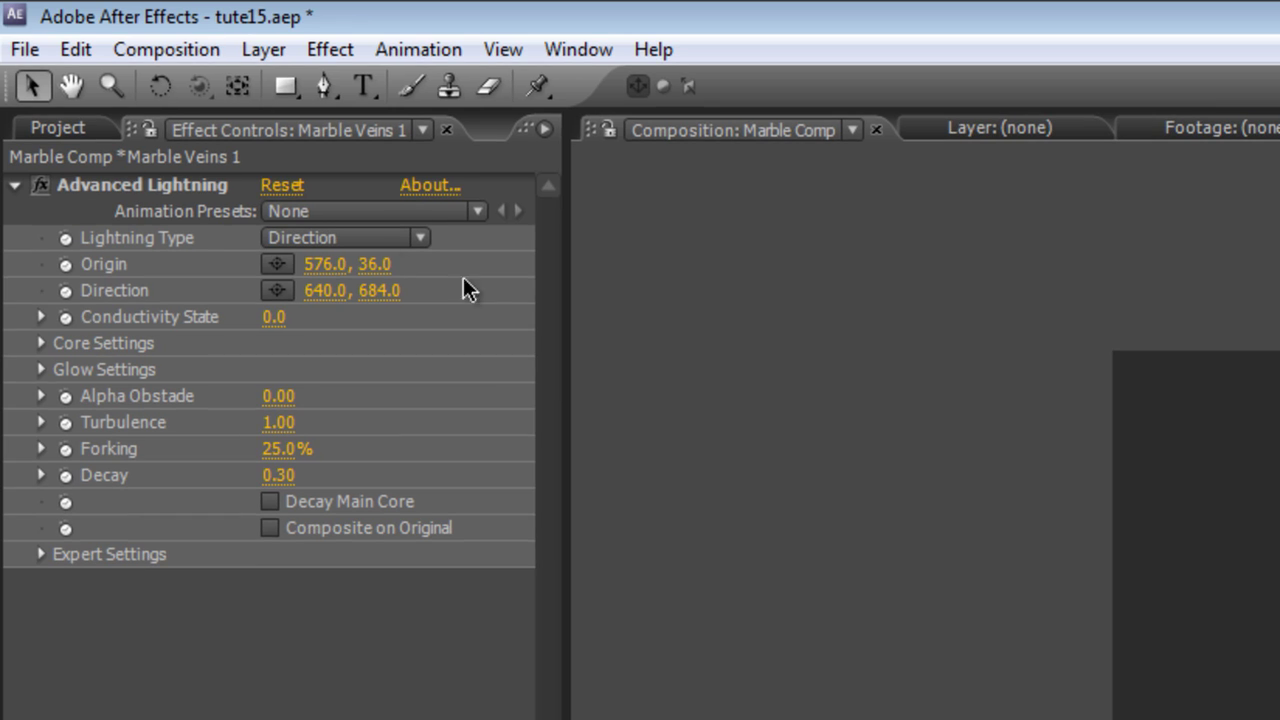
click(378, 253)
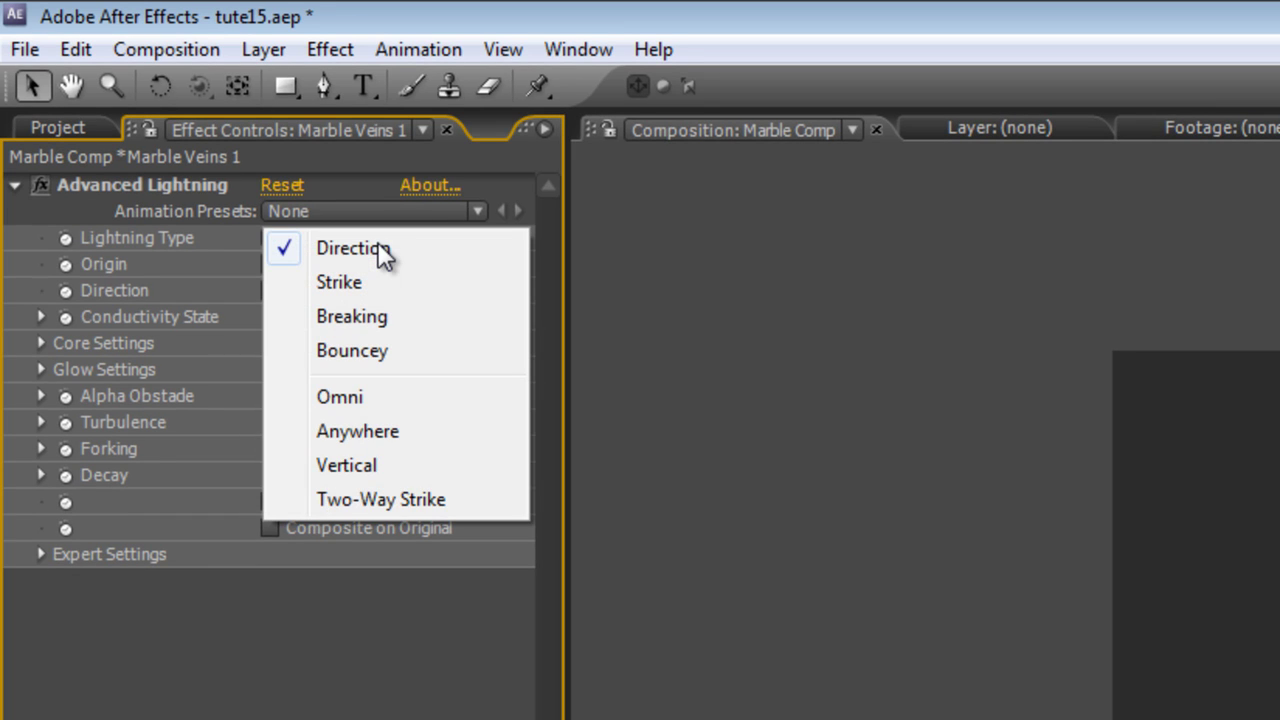
click(415, 500)
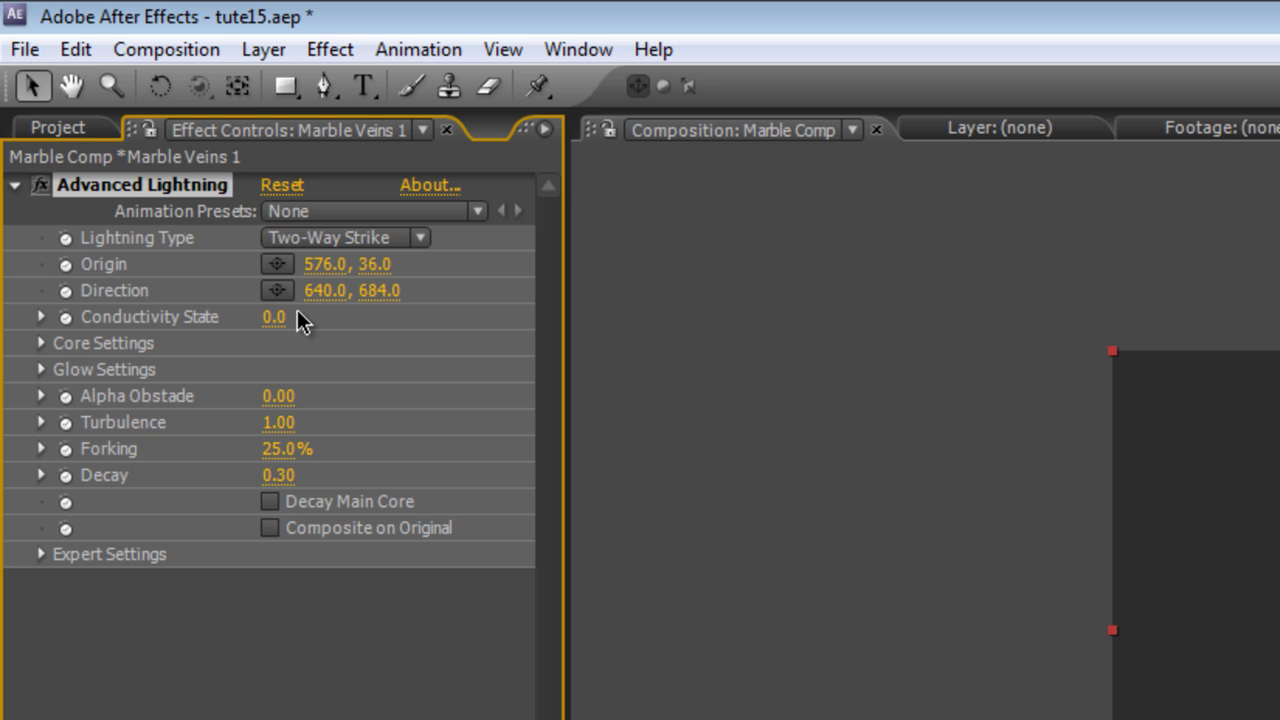
Place the lightning's Origin outside the frame at about -102, 316 and its Direction point beyond the opposite side at about 1314, 566
click(286, 267)
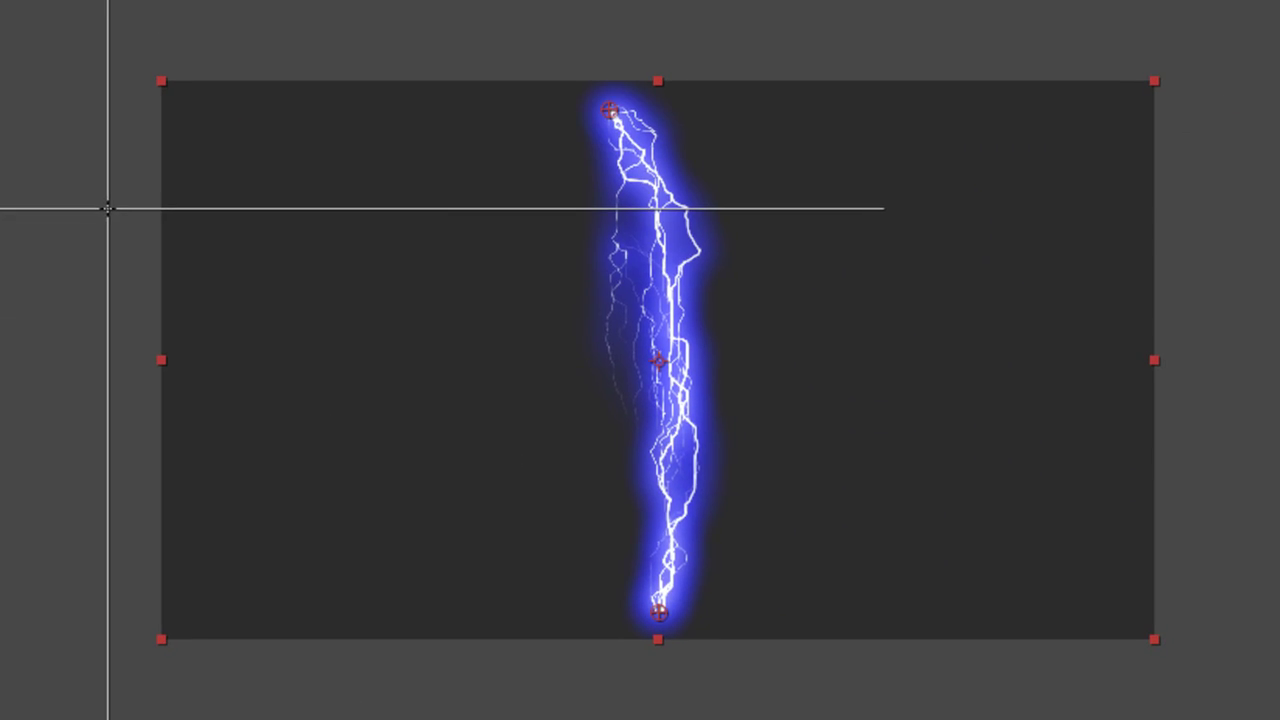
click(1049, 477)
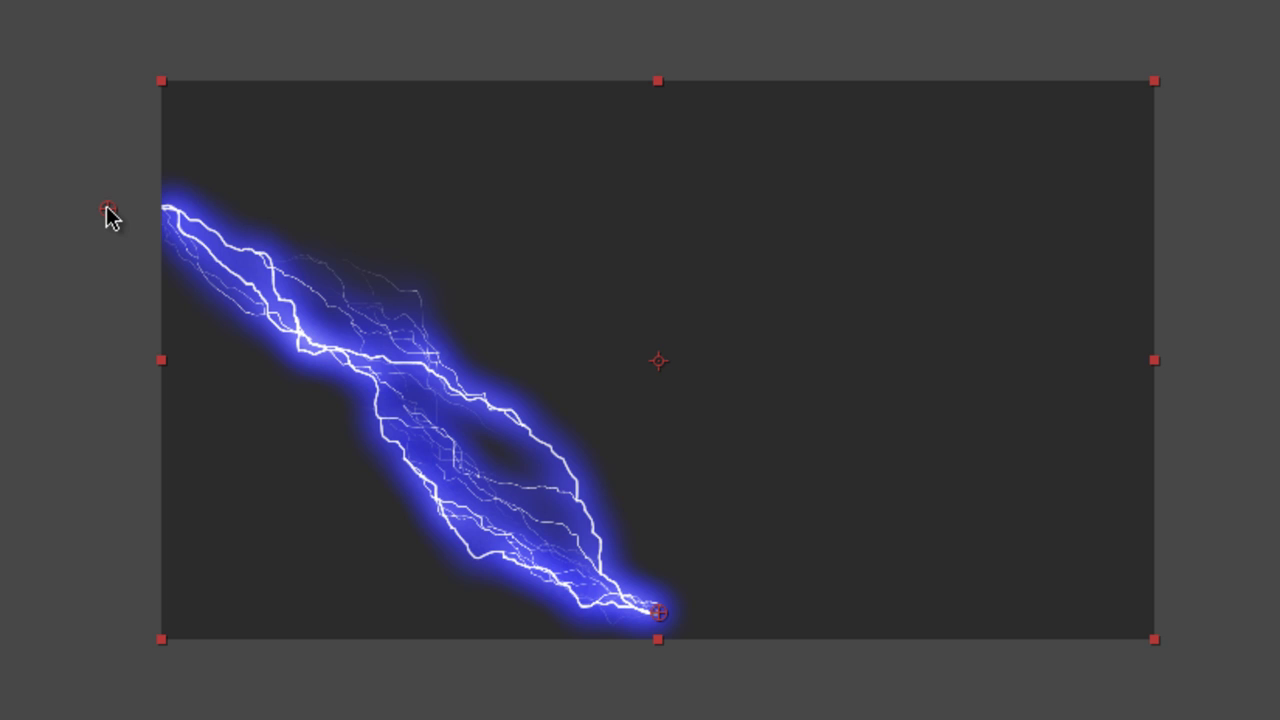
mouse_move(100, 211)
mouse_down()
mouse_move(69, 206)
mouse_move(84, 330)
mouse_up()
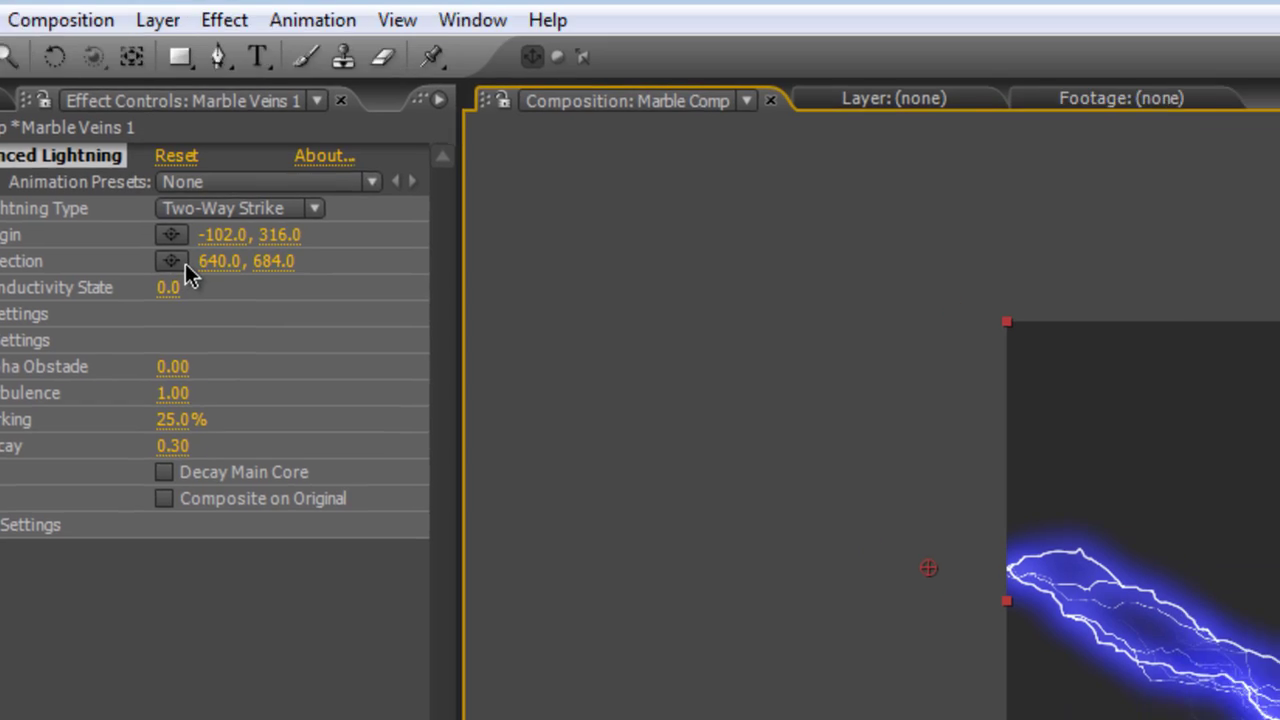
click(269, 289)
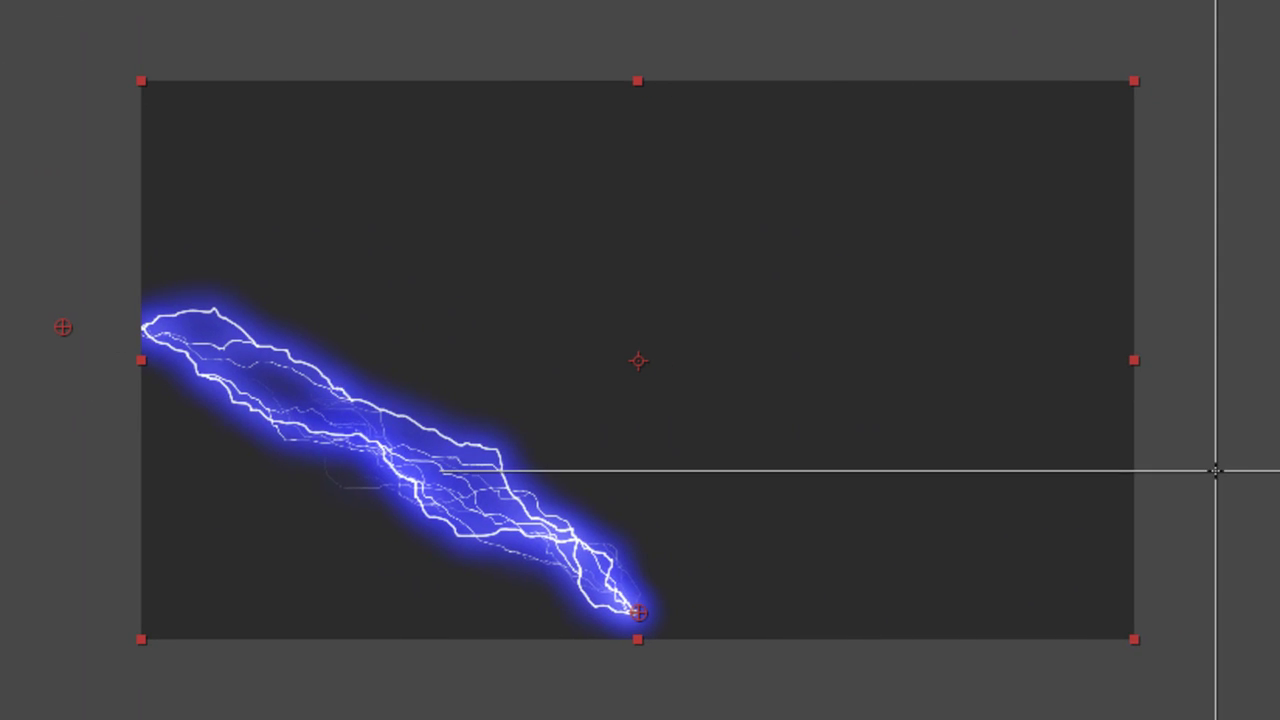
click(1209, 350)
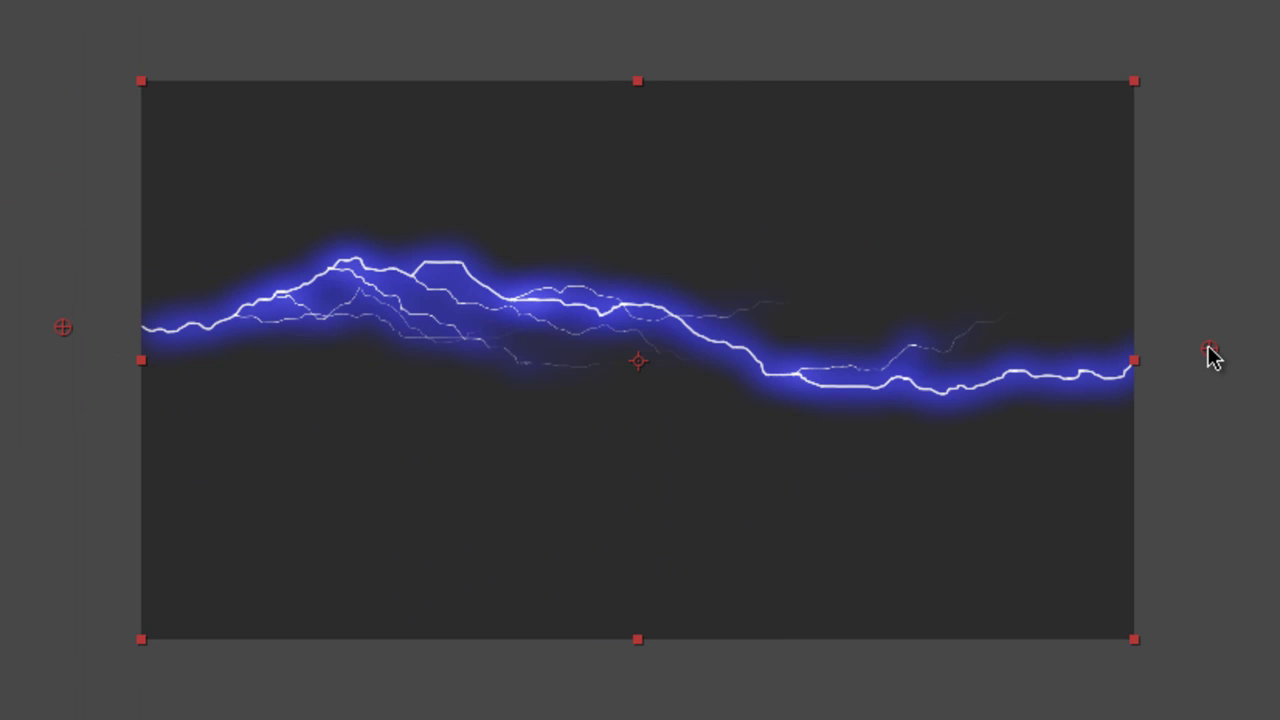
mouse_move(1208, 349)
mouse_down()
mouse_move(1197, 534)
mouse_move(1165, 530)
mouse_up()
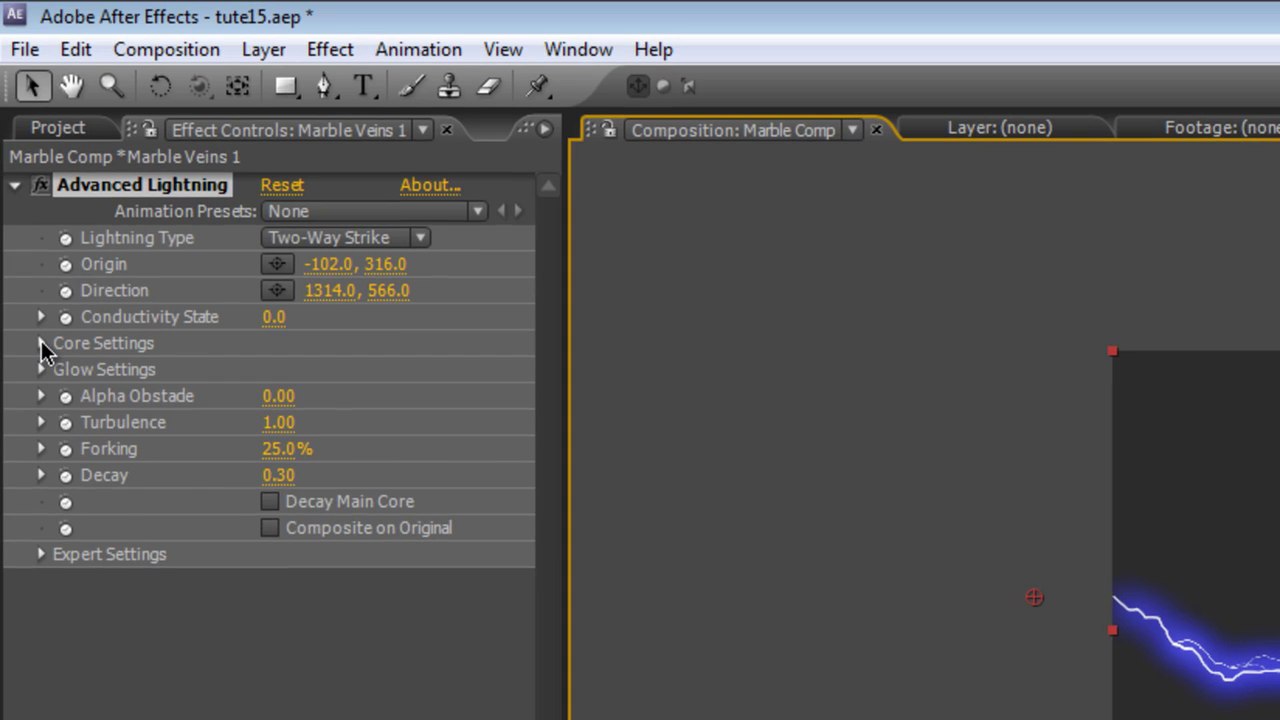
Set the Core Opacity of the Advanced Lightning effect to 60%
click(41, 343)
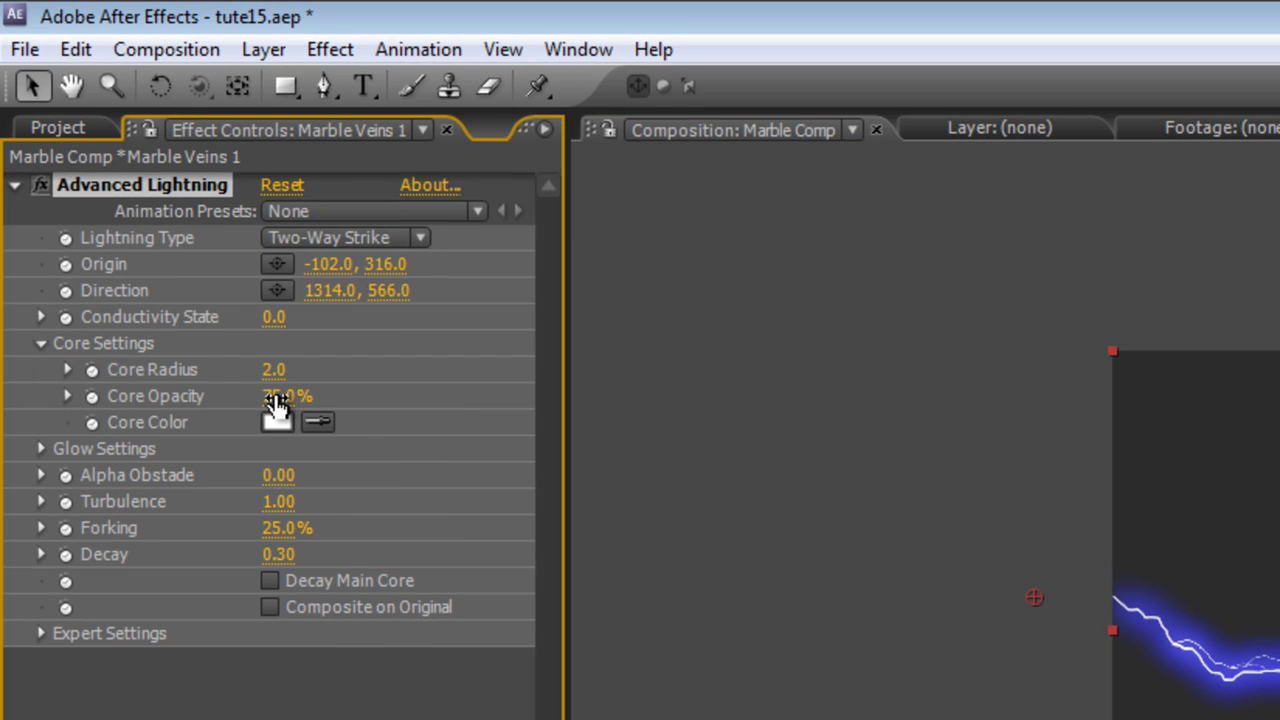
drag(276, 398, 262, 396)
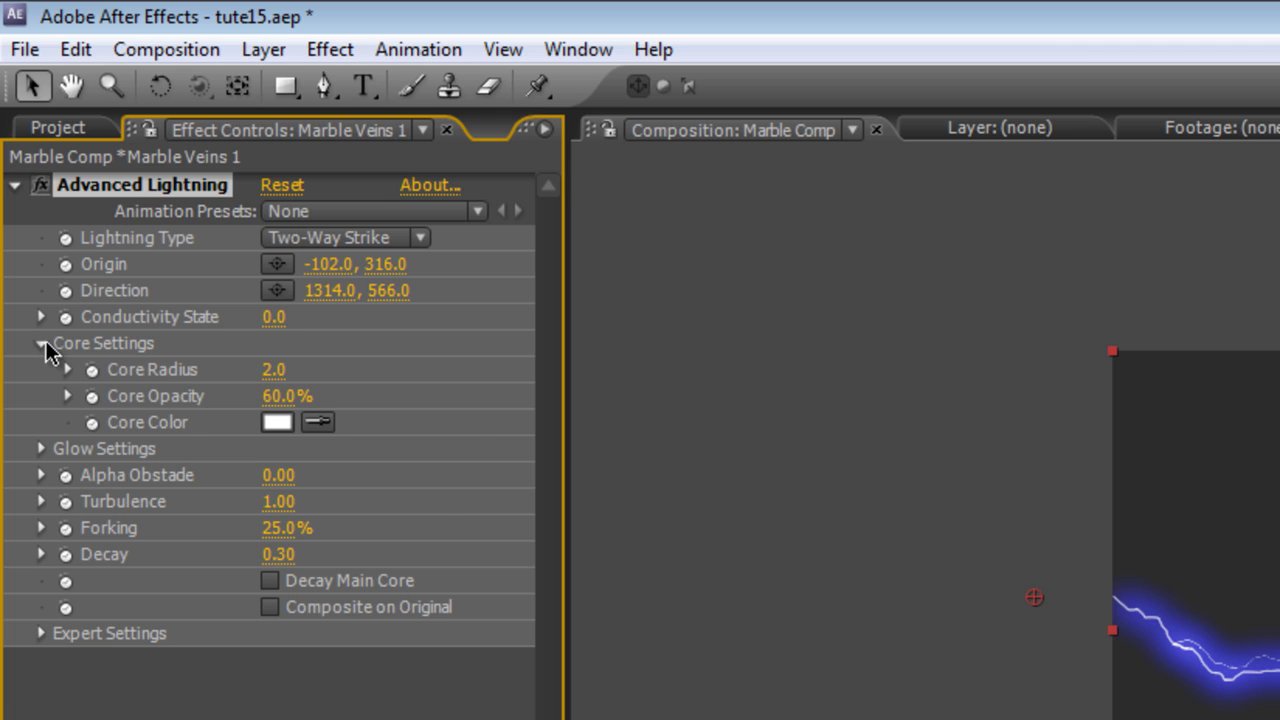
click(42, 343)
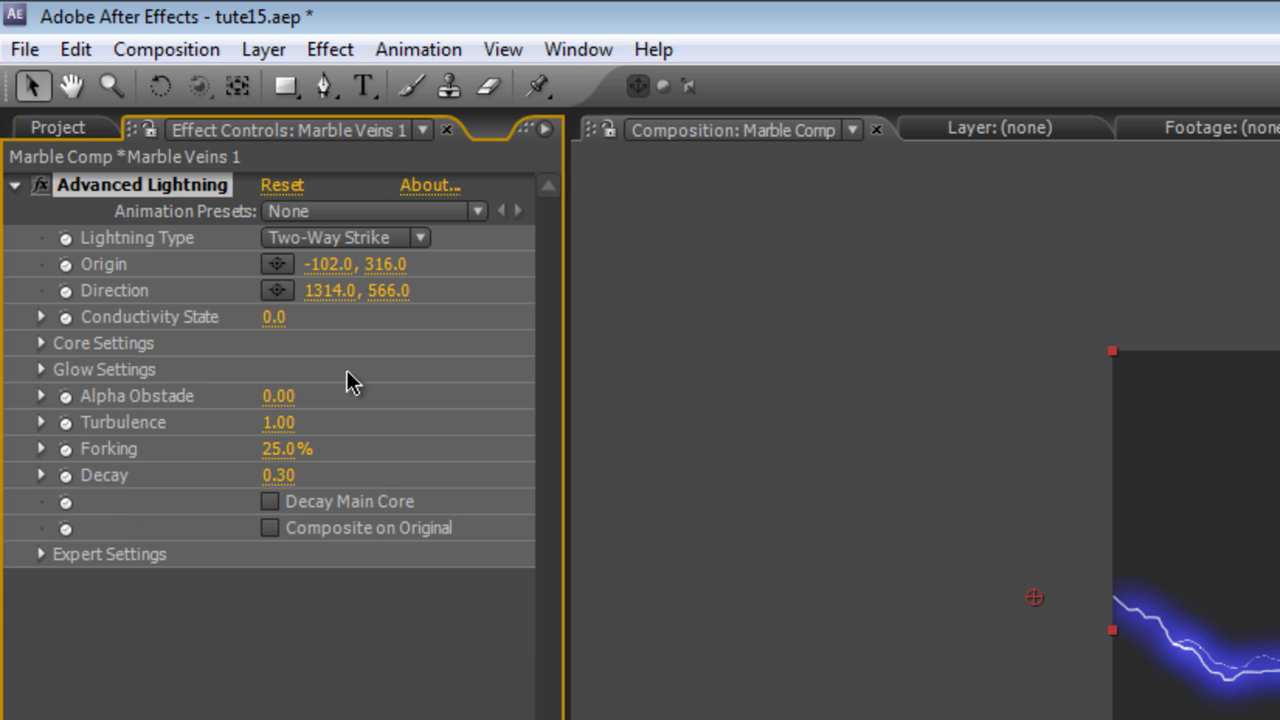
Set the Glow Color of the Advanced Lightning effect on Marble Veins 1 to white
click(41, 370)
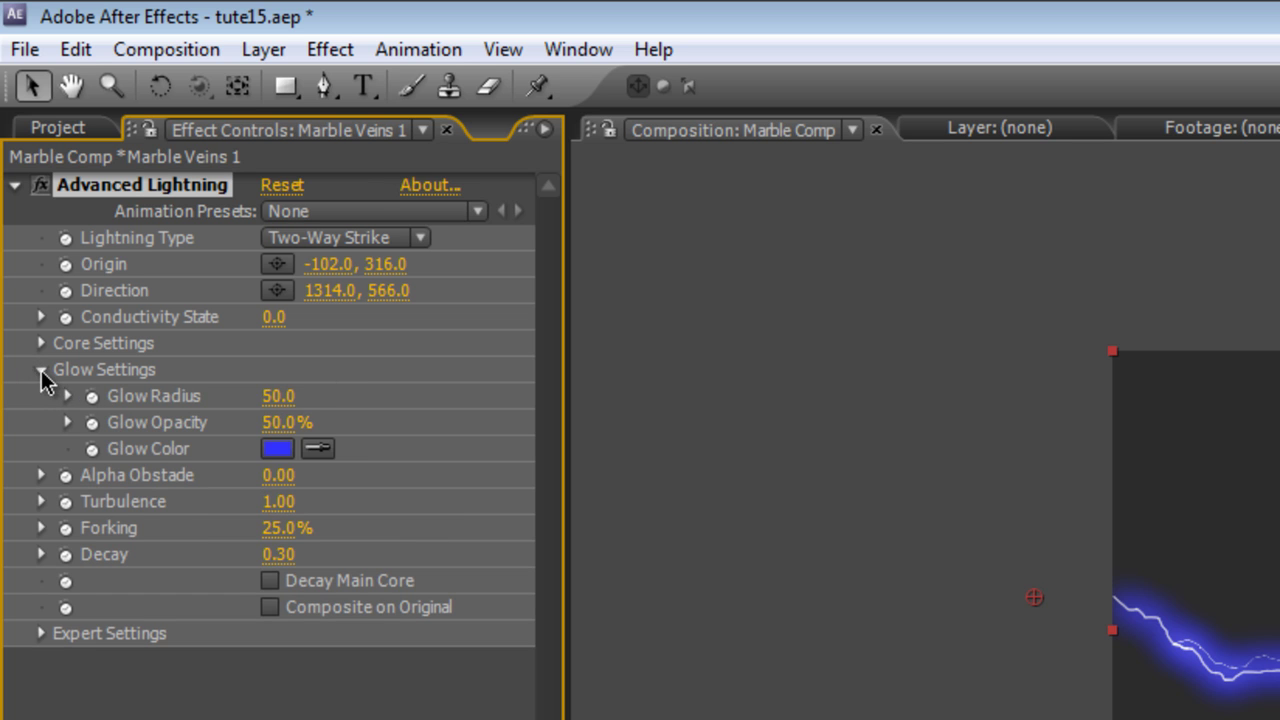
click(278, 448)
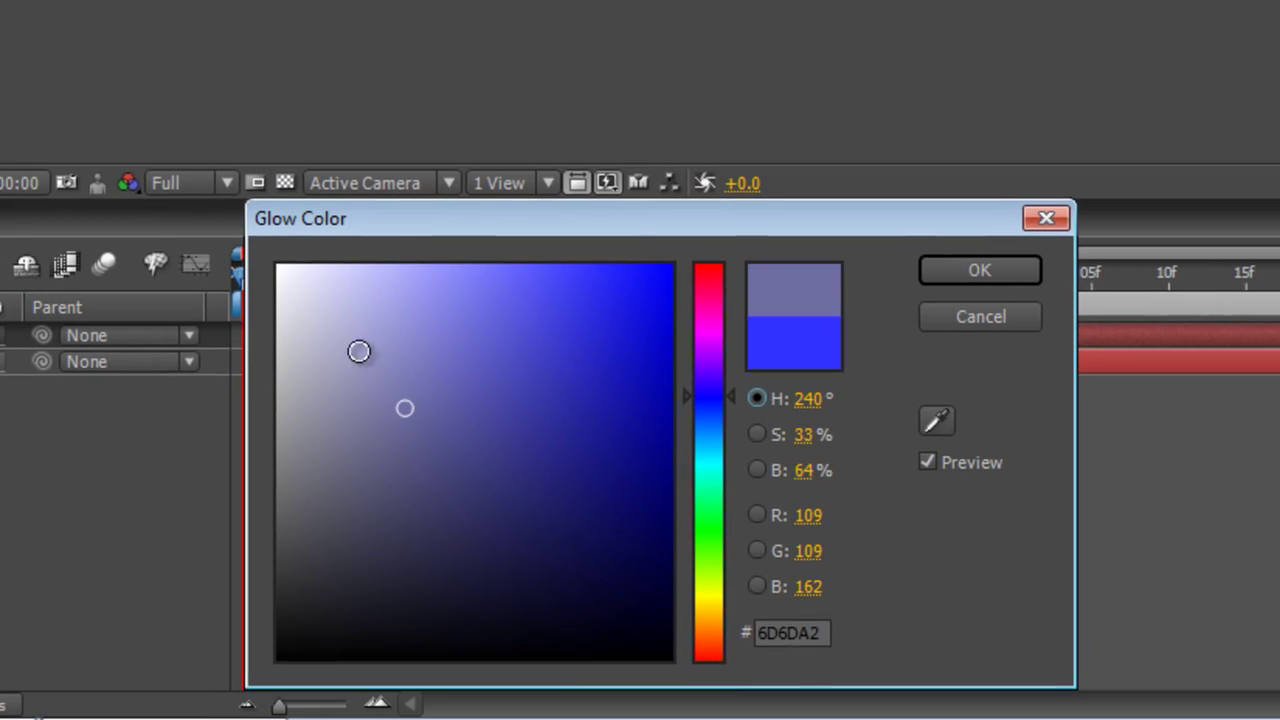
drag(359, 351, 278, 264)
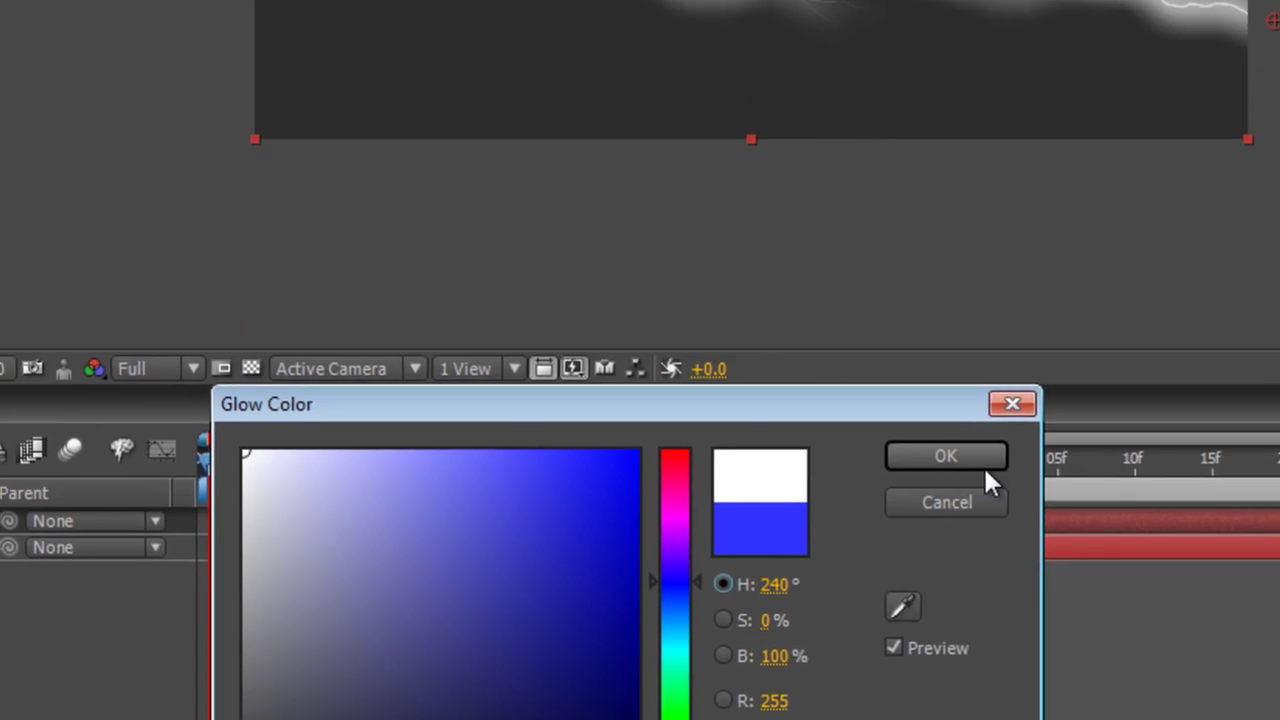
click(980, 270)
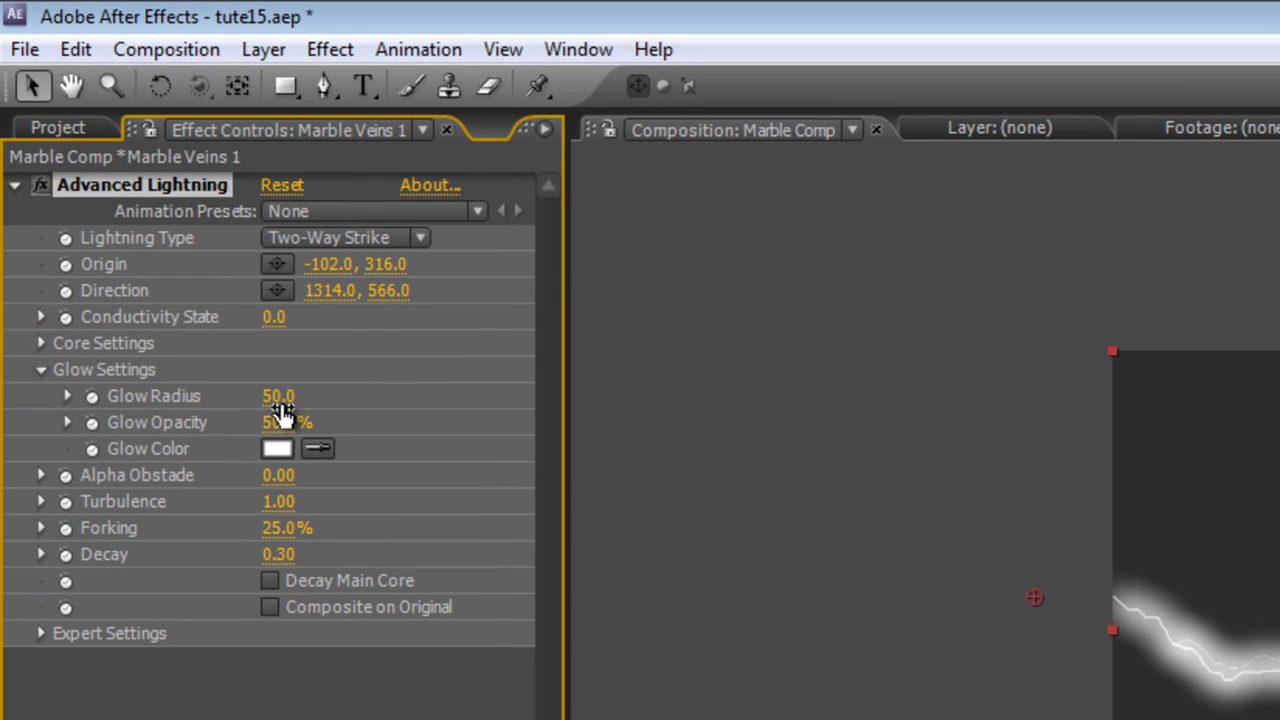
Set the lightning's Glow Radius to 20 and its Glow Opacity to 20%
drag(278, 396, 4, 422)
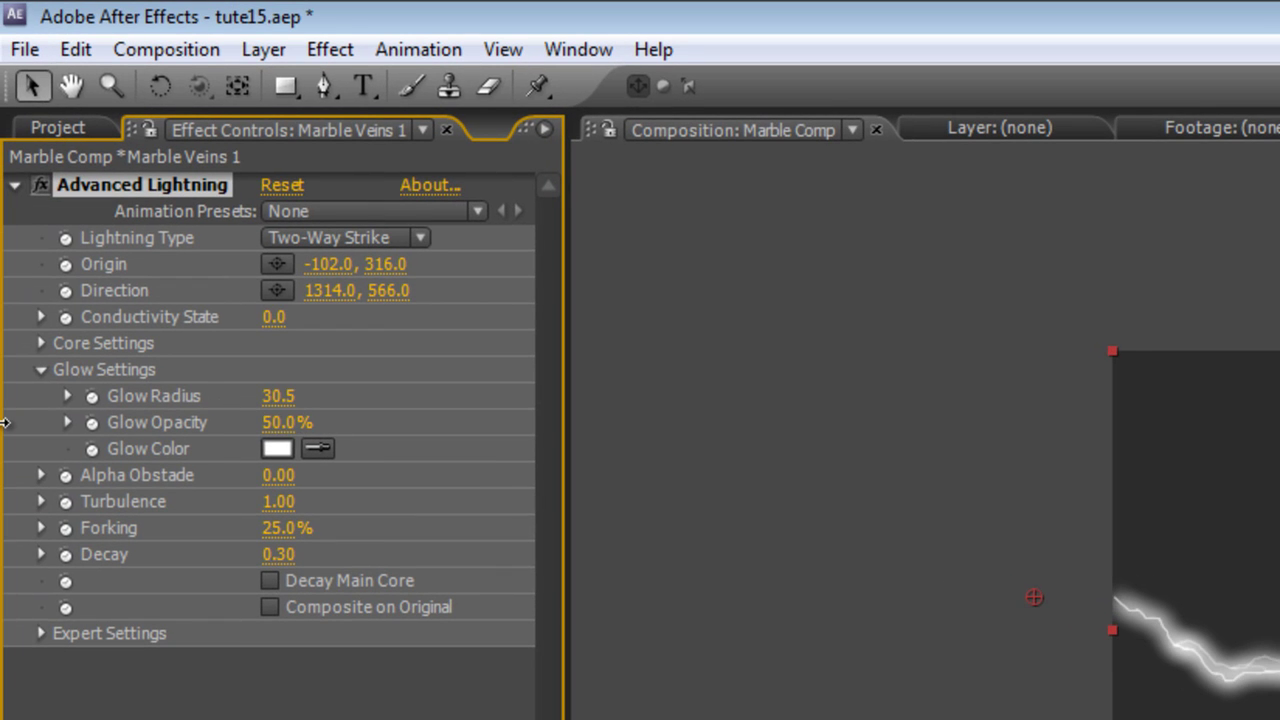
click(270, 397)
text(20)
key(Return)
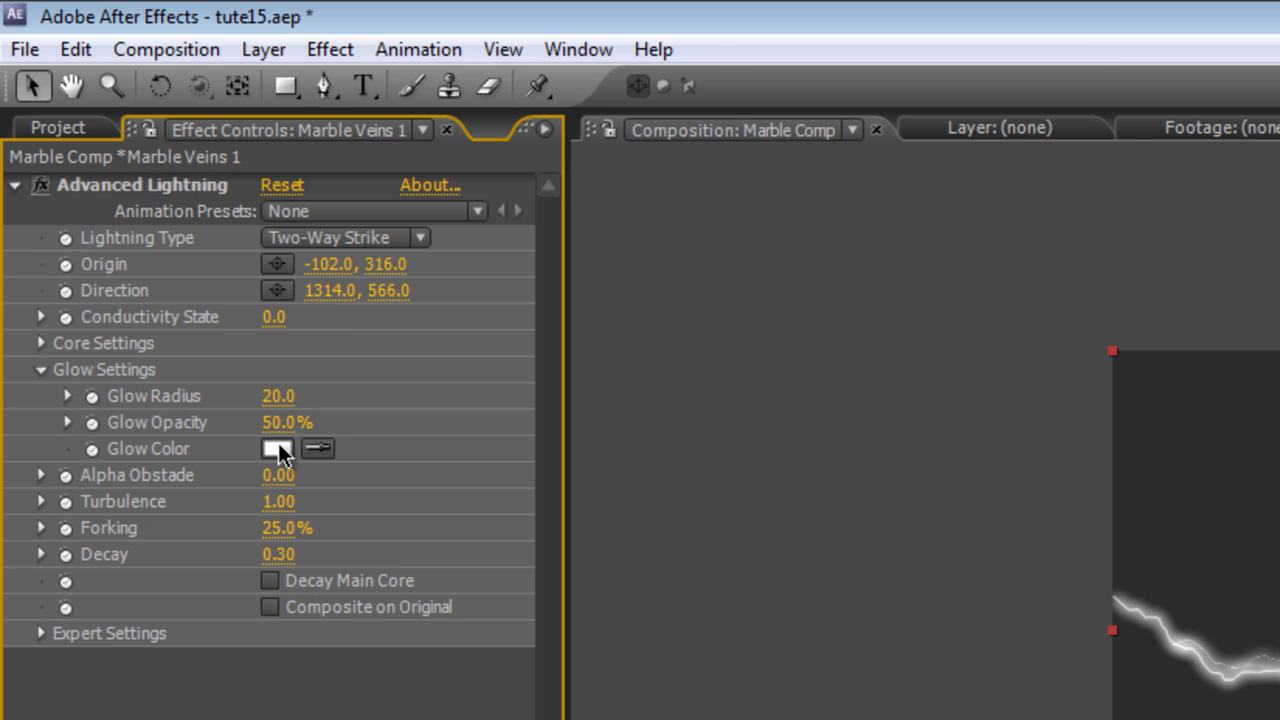
drag(277, 424, 242, 424)
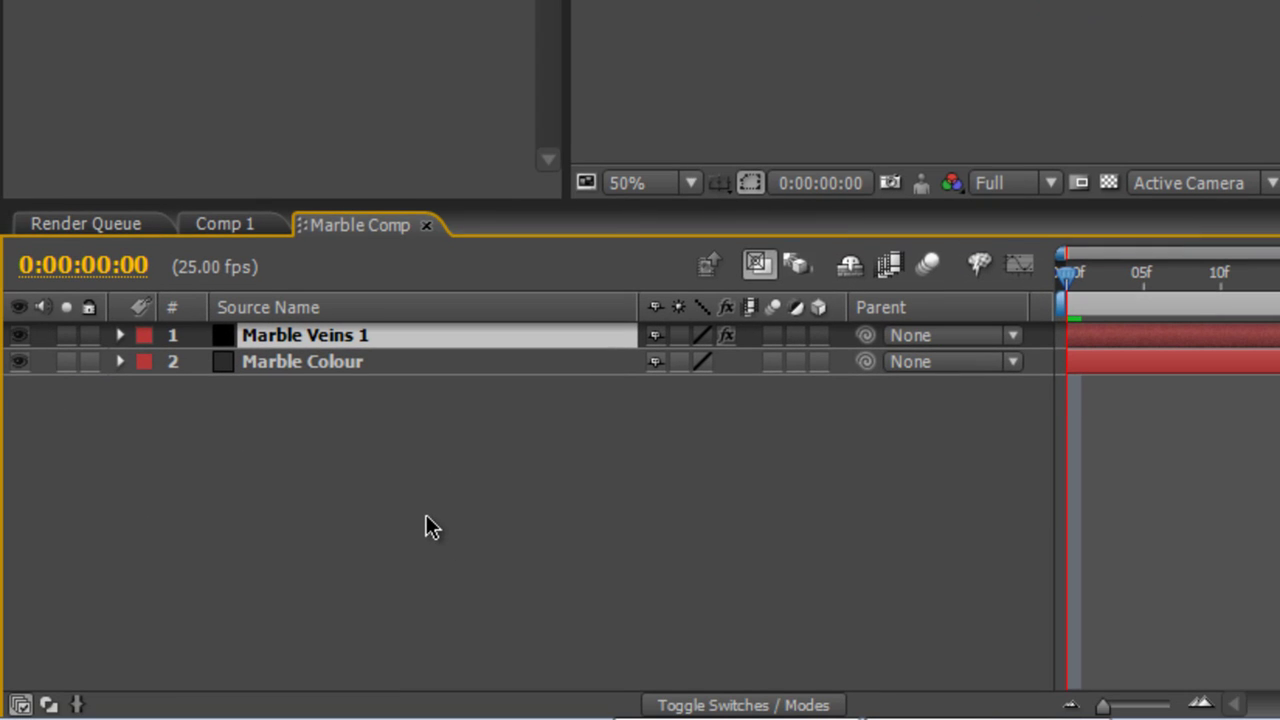
Duplicate the Marble Veins 1 layer four times
key(ctrl+d)
key(ctrl+d)
key(ctrl+d)
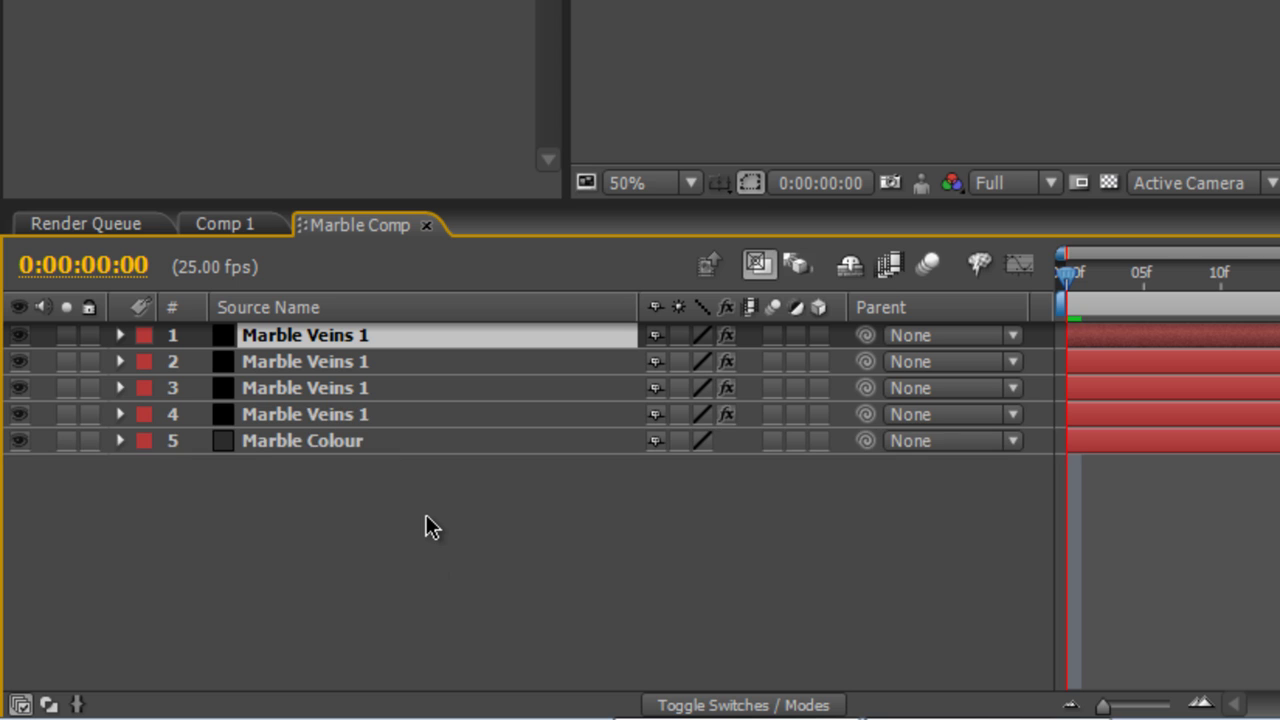
key(ctrl+d)
Rename the first two copies above the original vein layer as Marble Veins 2 and Marble Veins 3
click(374, 419)
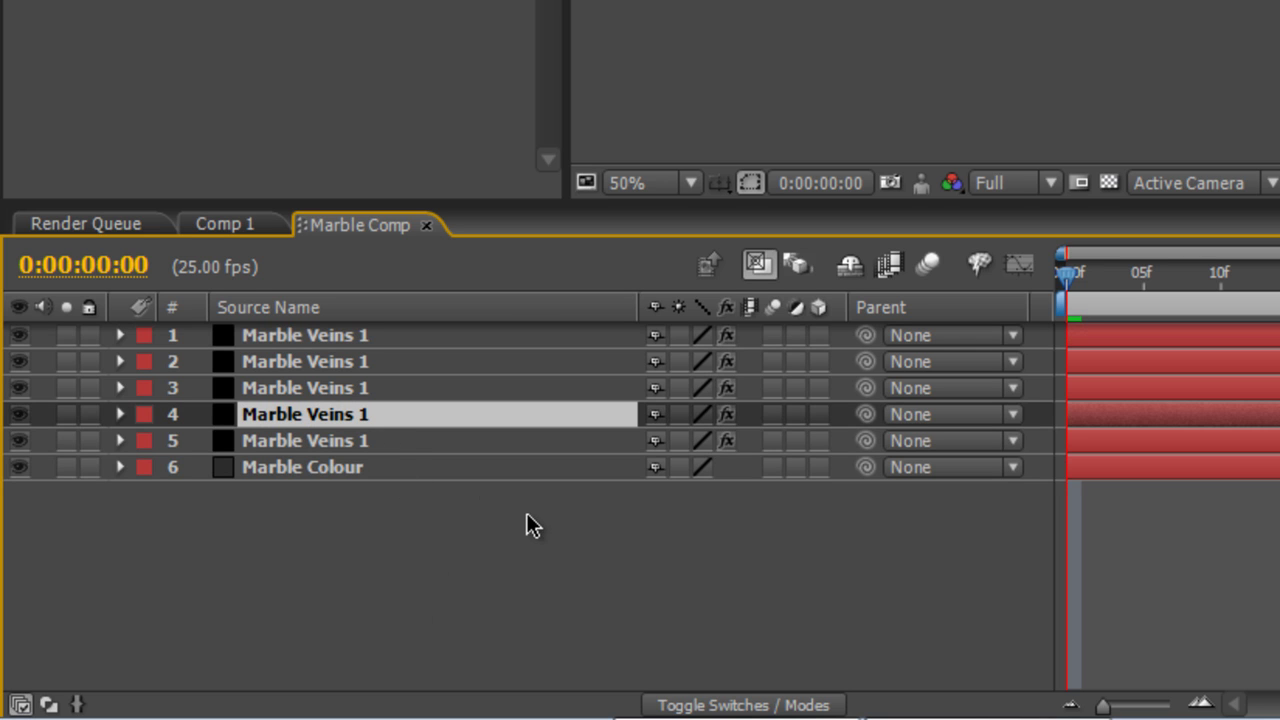
key(Return)
key(End)
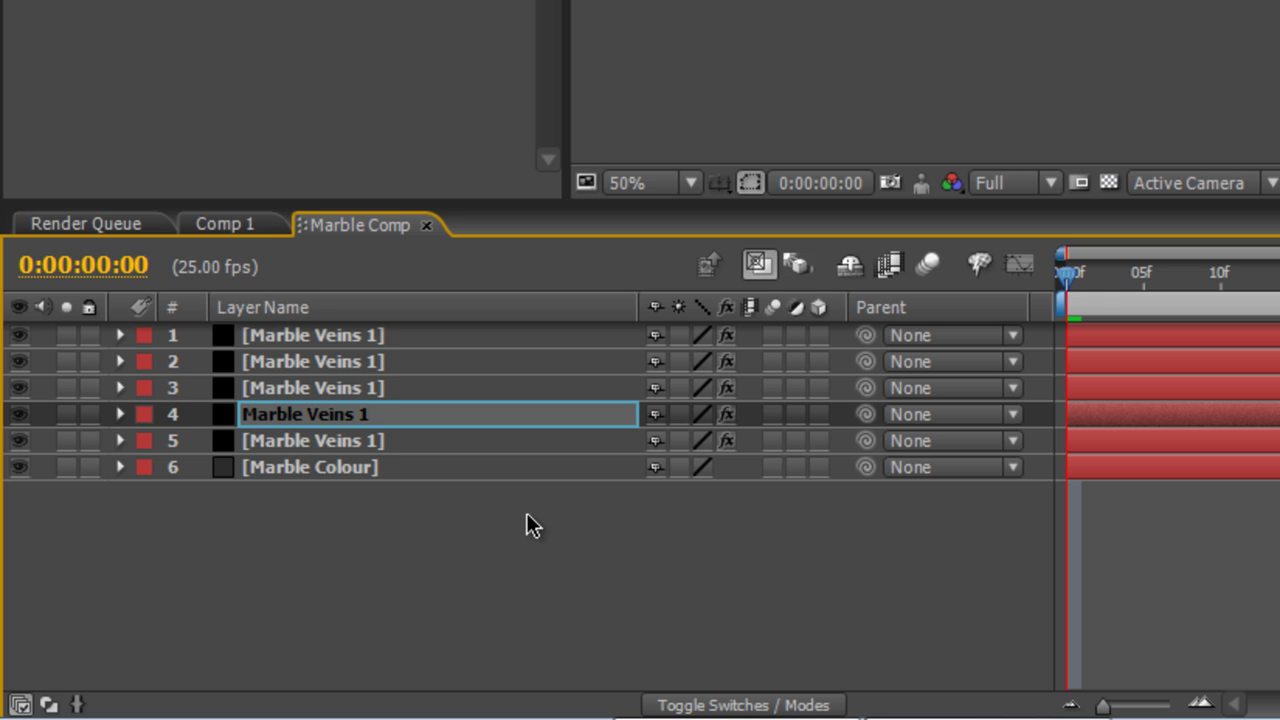
key(BackSpace)
text(2)
click(399, 387)
key(Return)
key(End)
key(BackSpace)
text(3)
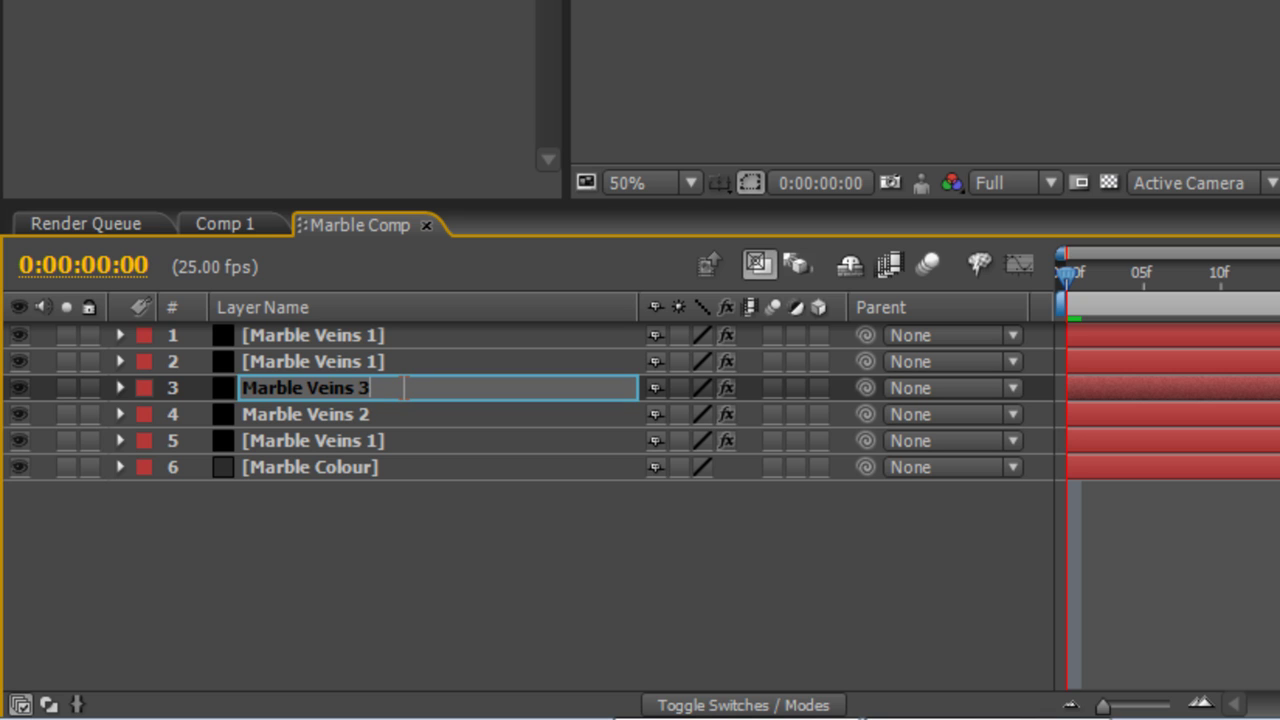
Rename the two uppermost vein copies as Marble Veins 4 and Marble Veins 5
click(354, 363)
key(Return)
click(360, 368)
key(BackSpace)
text(4)
click(340, 333)
key(Return)
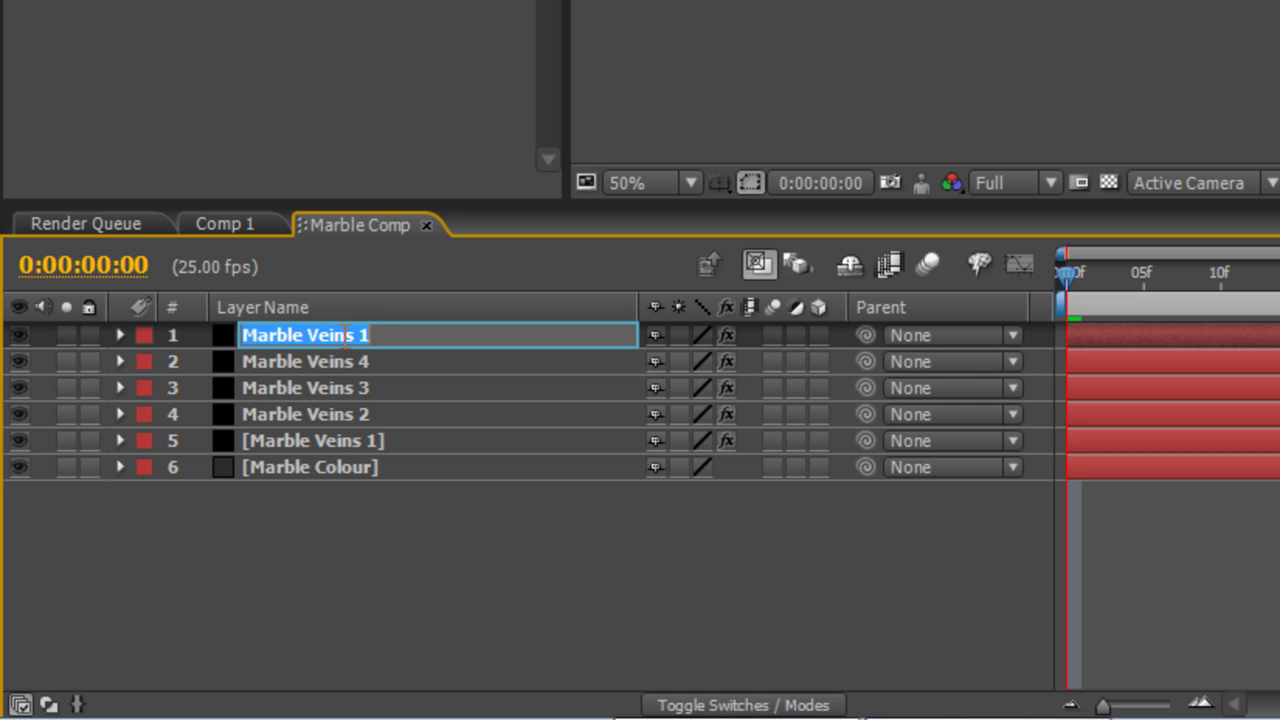
key(Right)
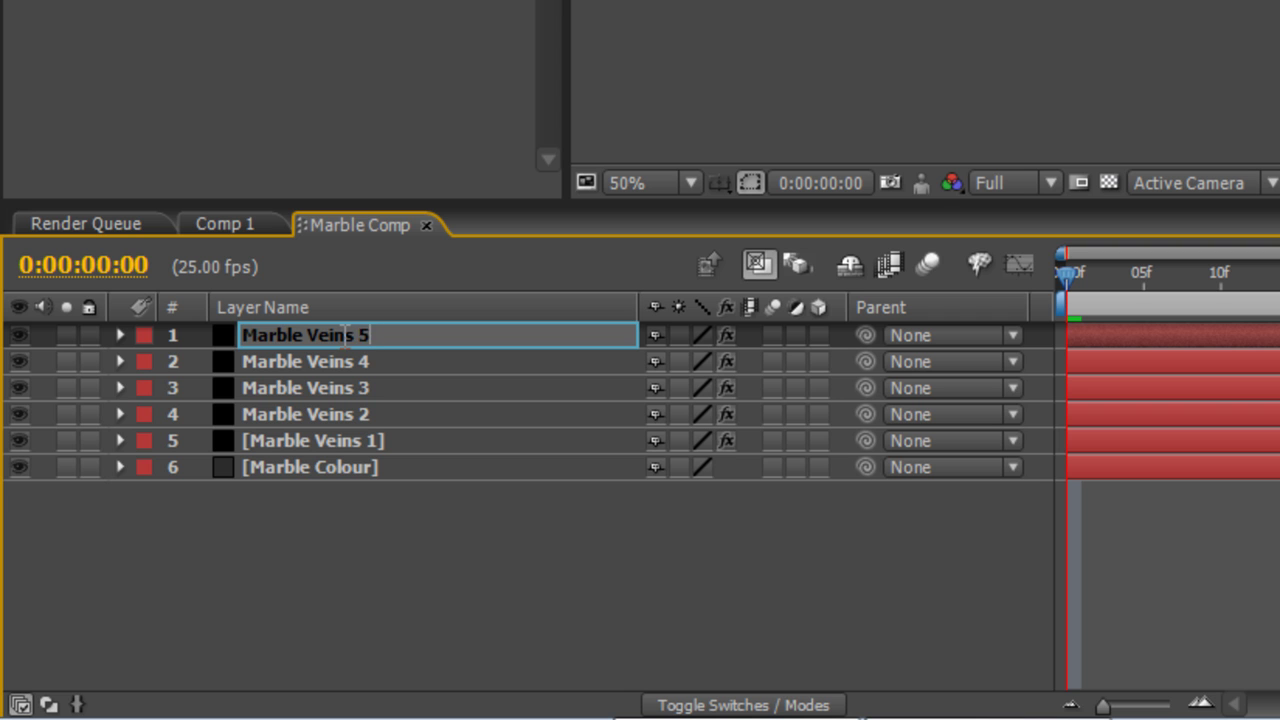
key(Return)
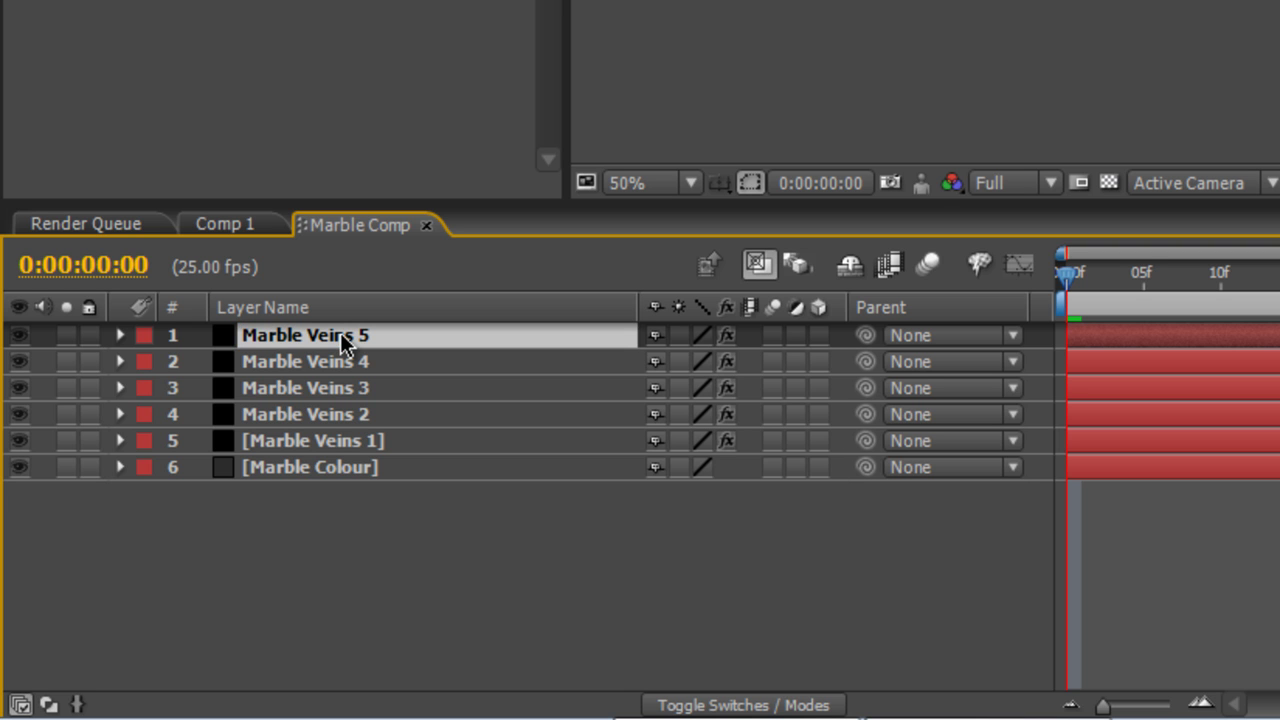
Place the lightning Origin of Marble Veins 2 outside the frame above the first vein, and the next copy's Origin outside the frame below it
click(342, 415)
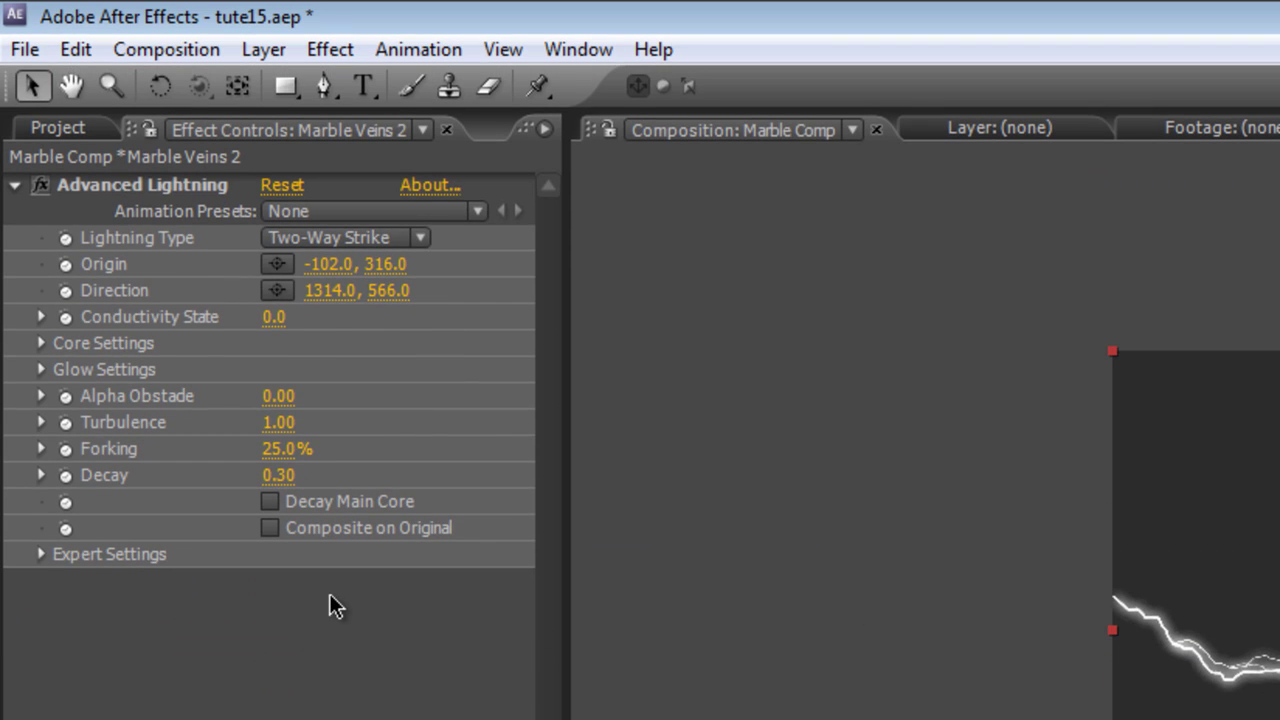
click(279, 264)
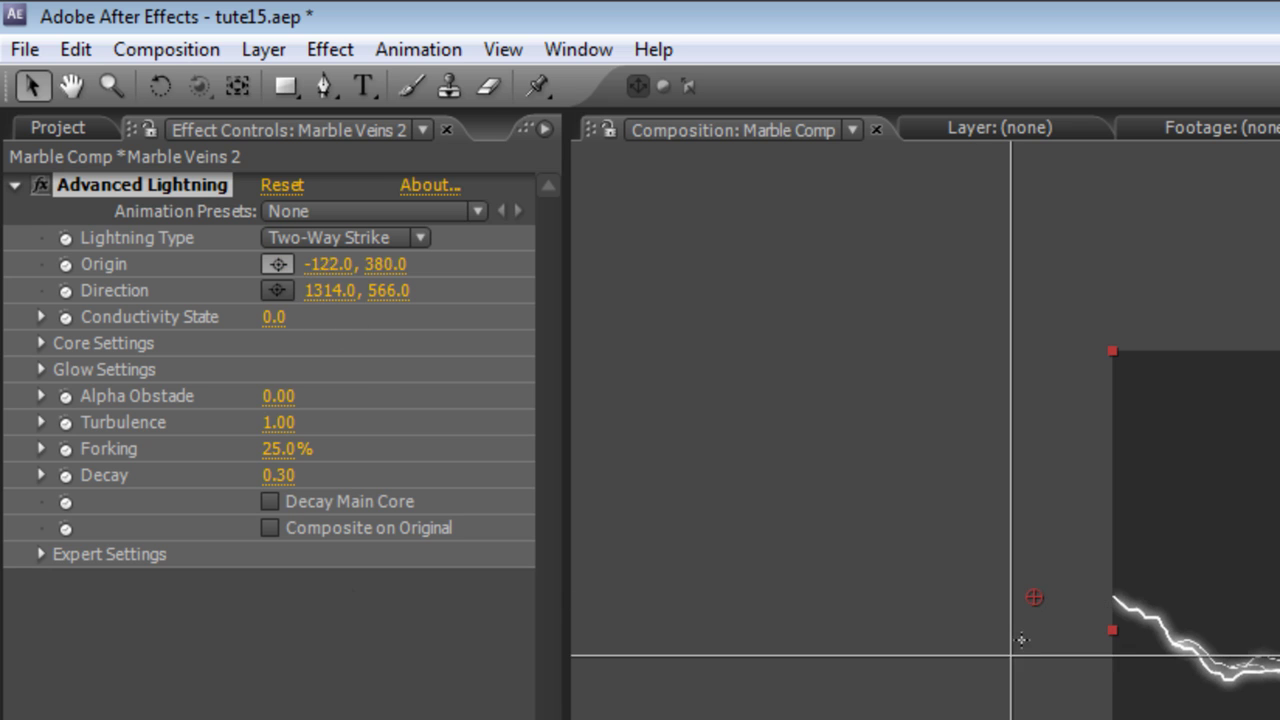
click(1017, 481)
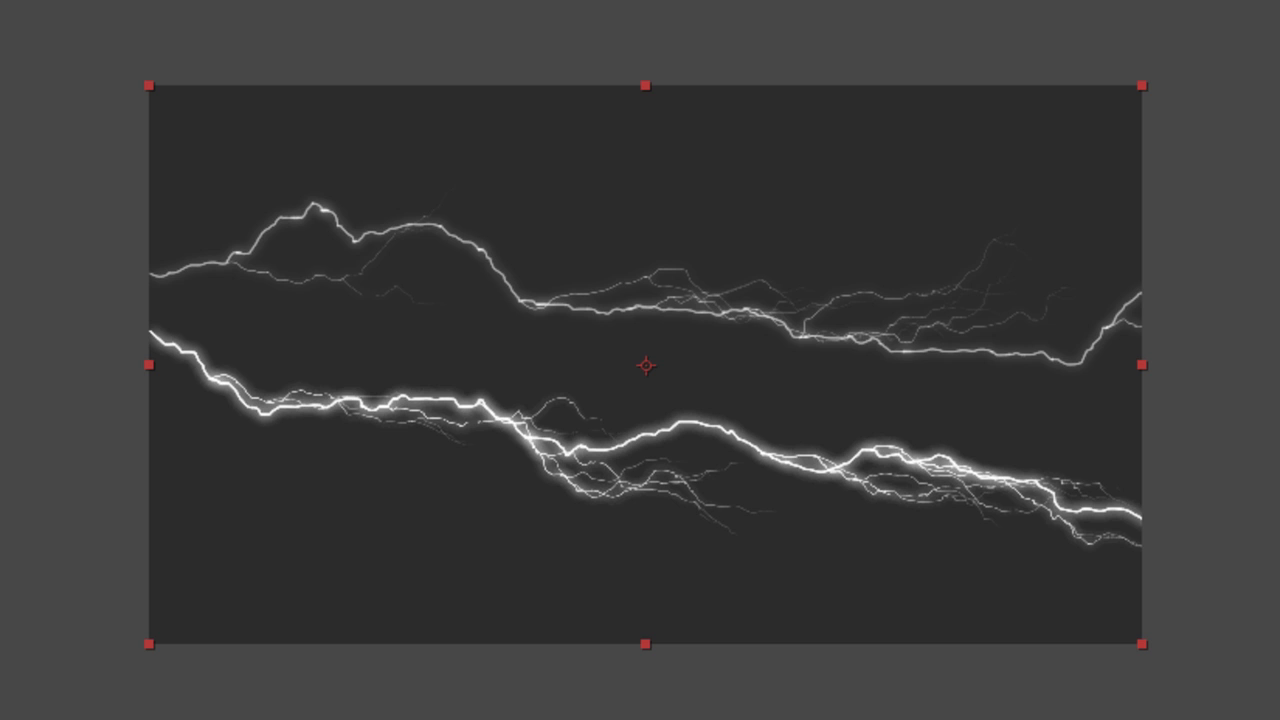
click(41, 474)
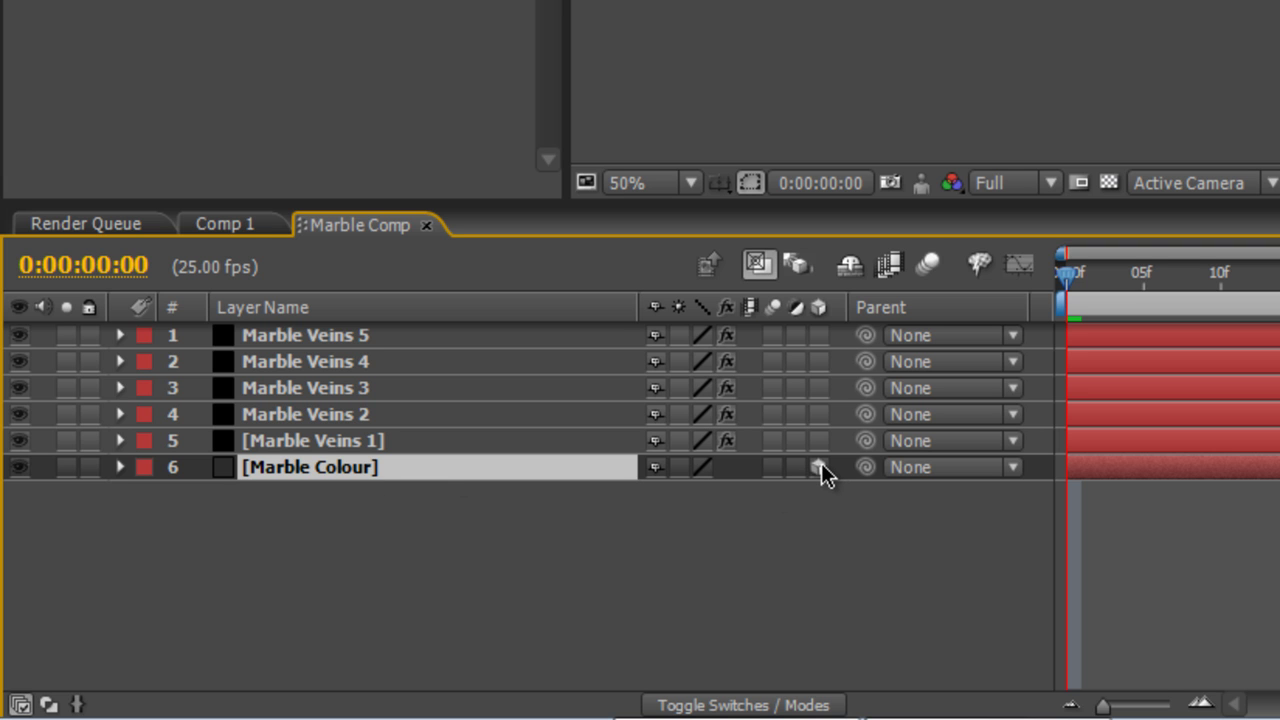
Add a shadow-casting Spot light with 100% intensity, a 180-degree cone angle and 50% cone feather to Marble Comp
click(590, 592)
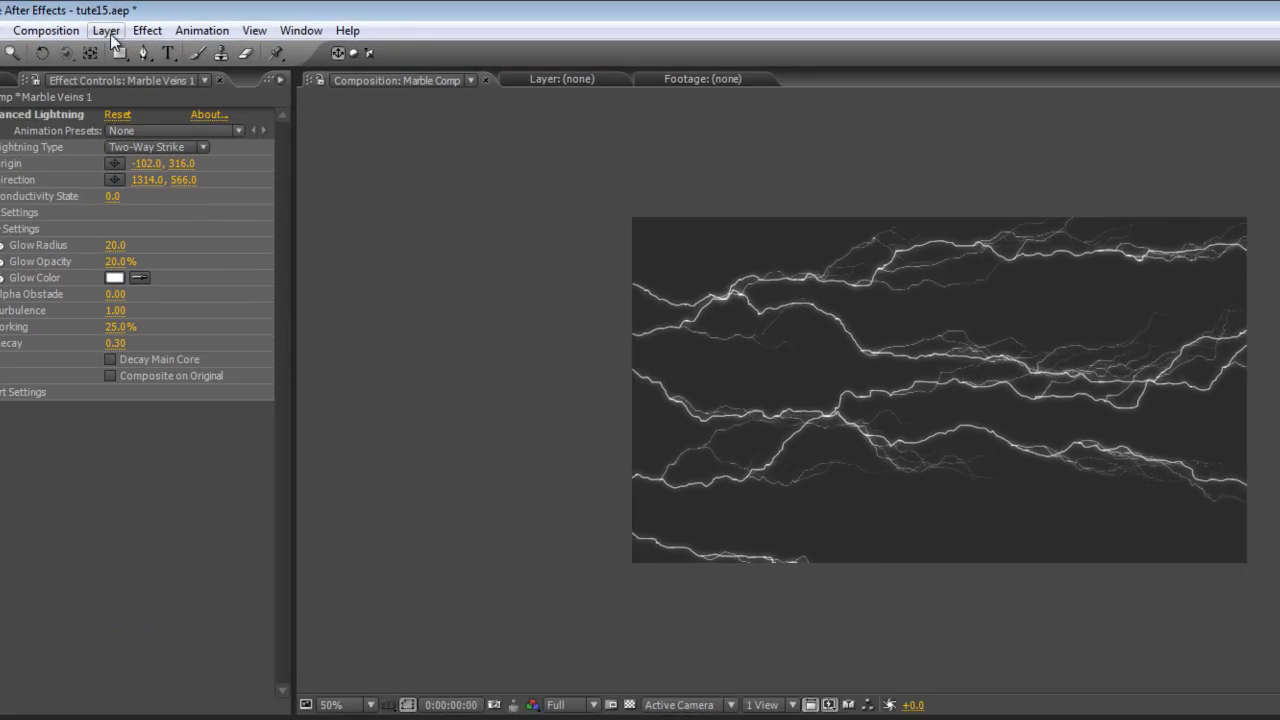
click(113, 21)
mouse_move(121, 37)
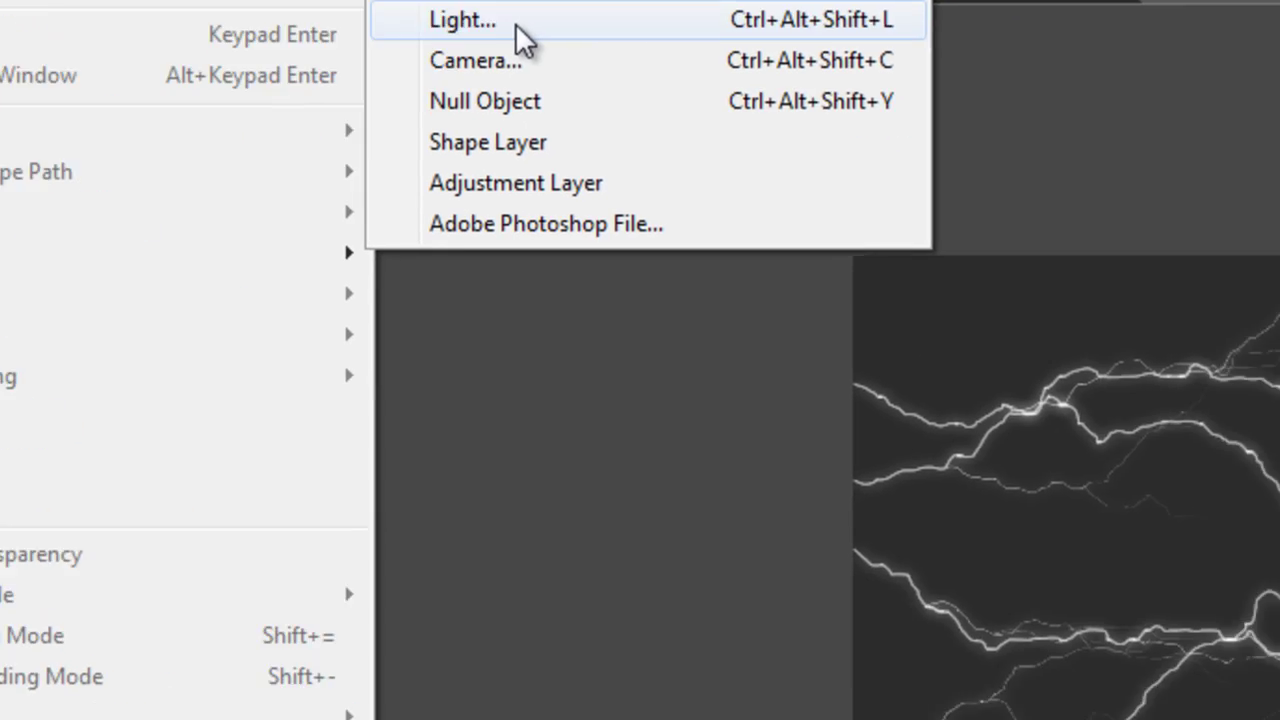
click(838, 200)
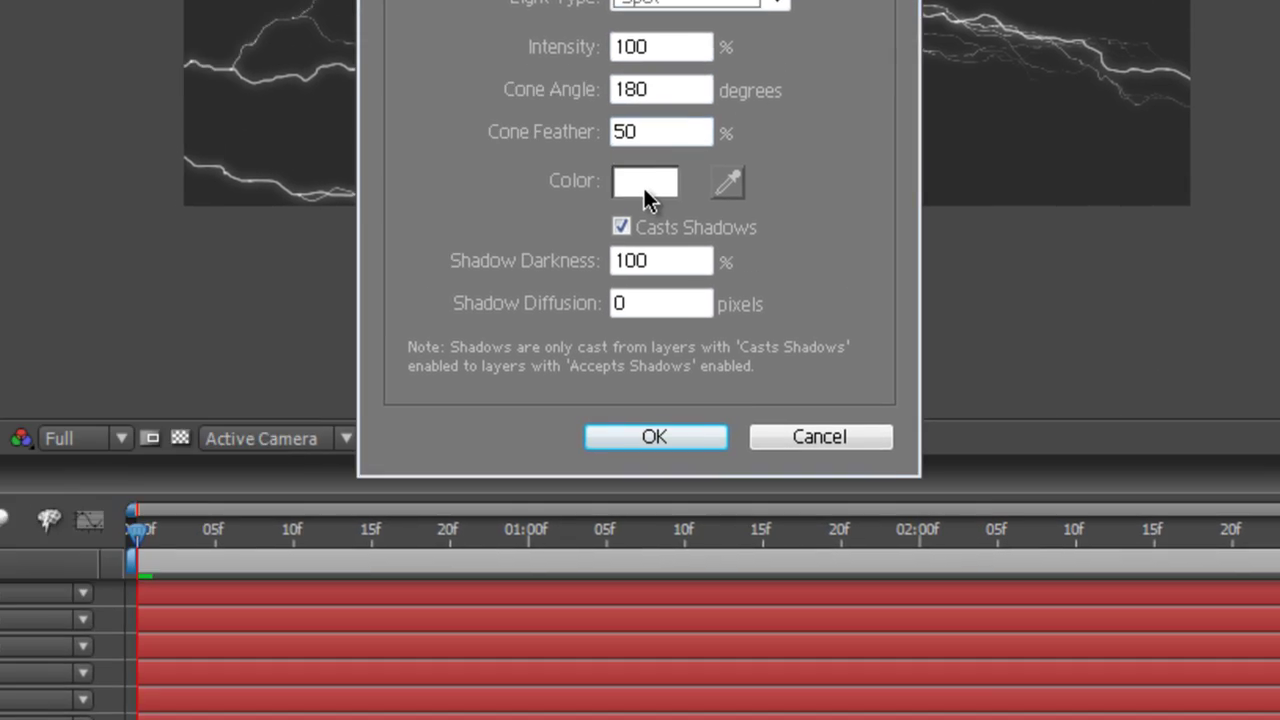
click(642, 384)
click(858, 270)
click(641, 642)
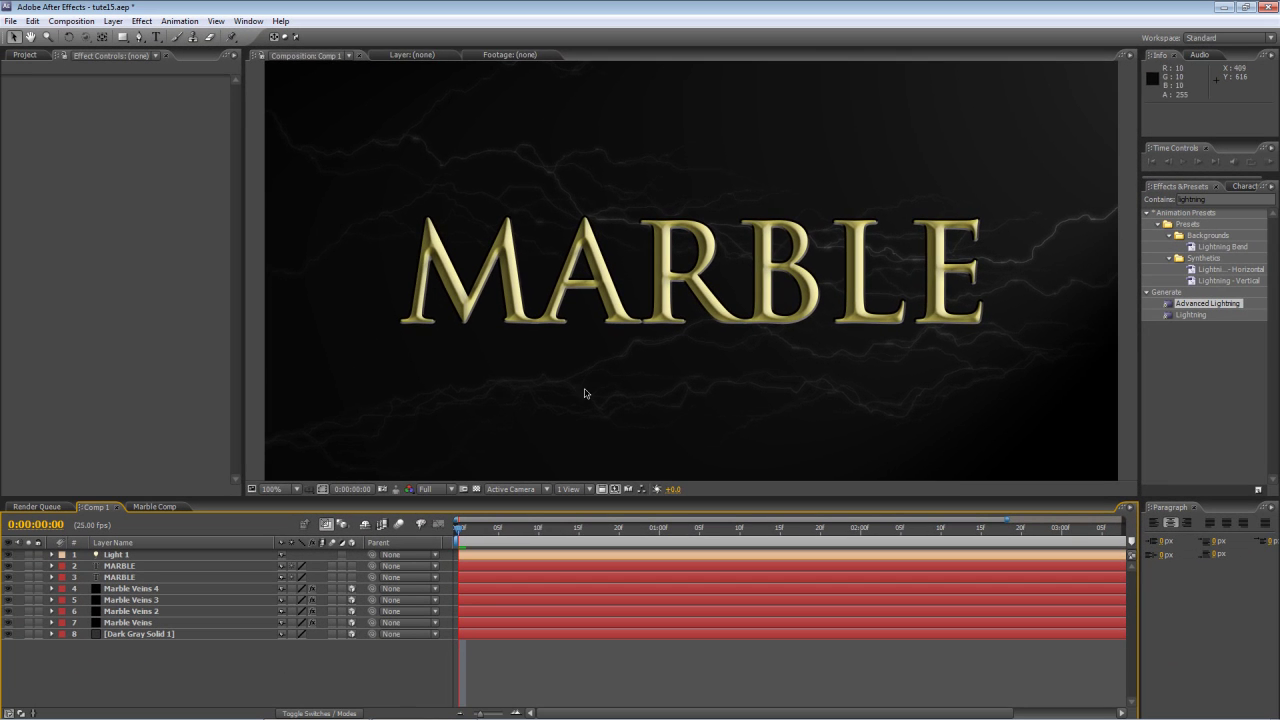
Examine the gold bevelled MARBLE title in Comp 1 and the two text layers that form it, both whole and close up
key(comma)
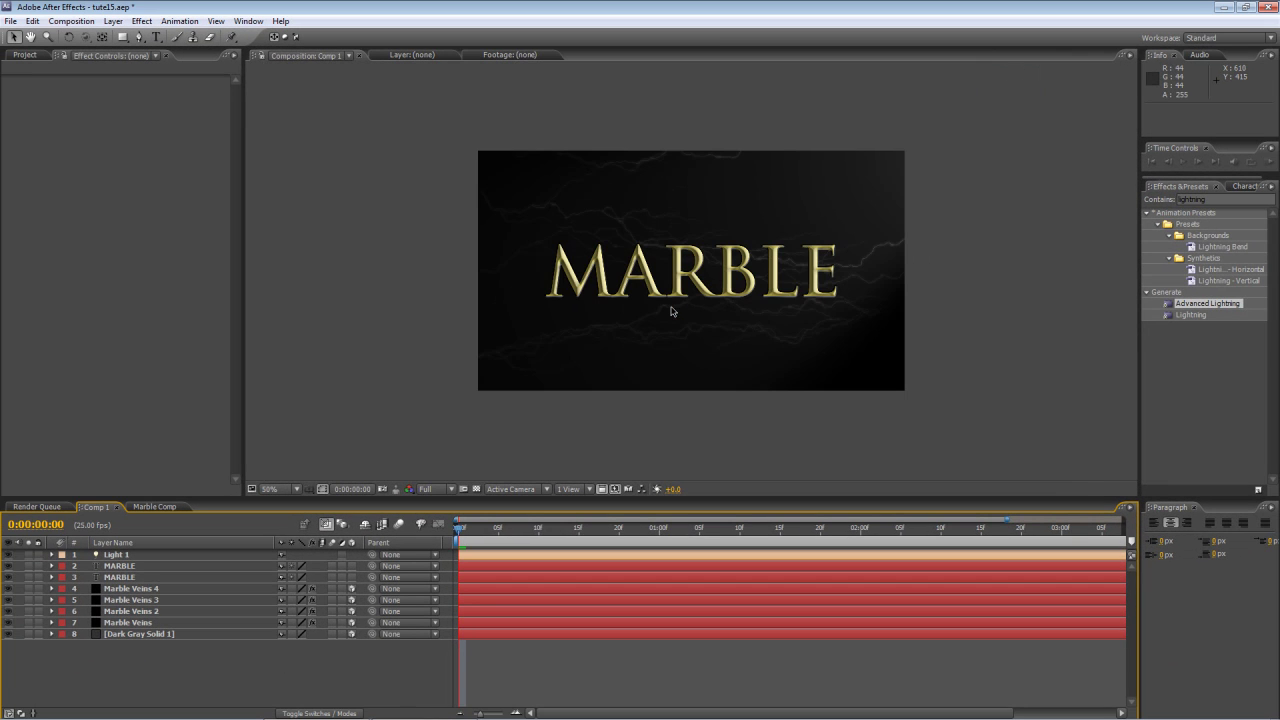
click(165, 570)
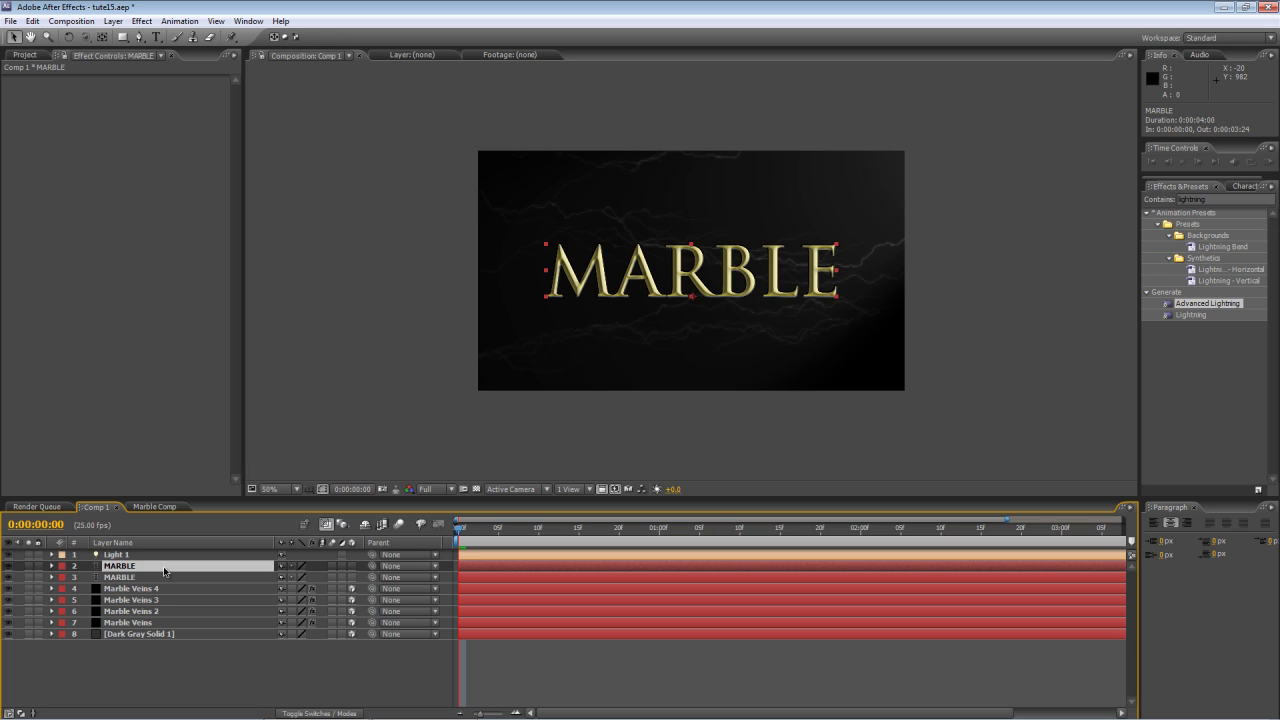
click(212, 678)
click(144, 569)
key(period)
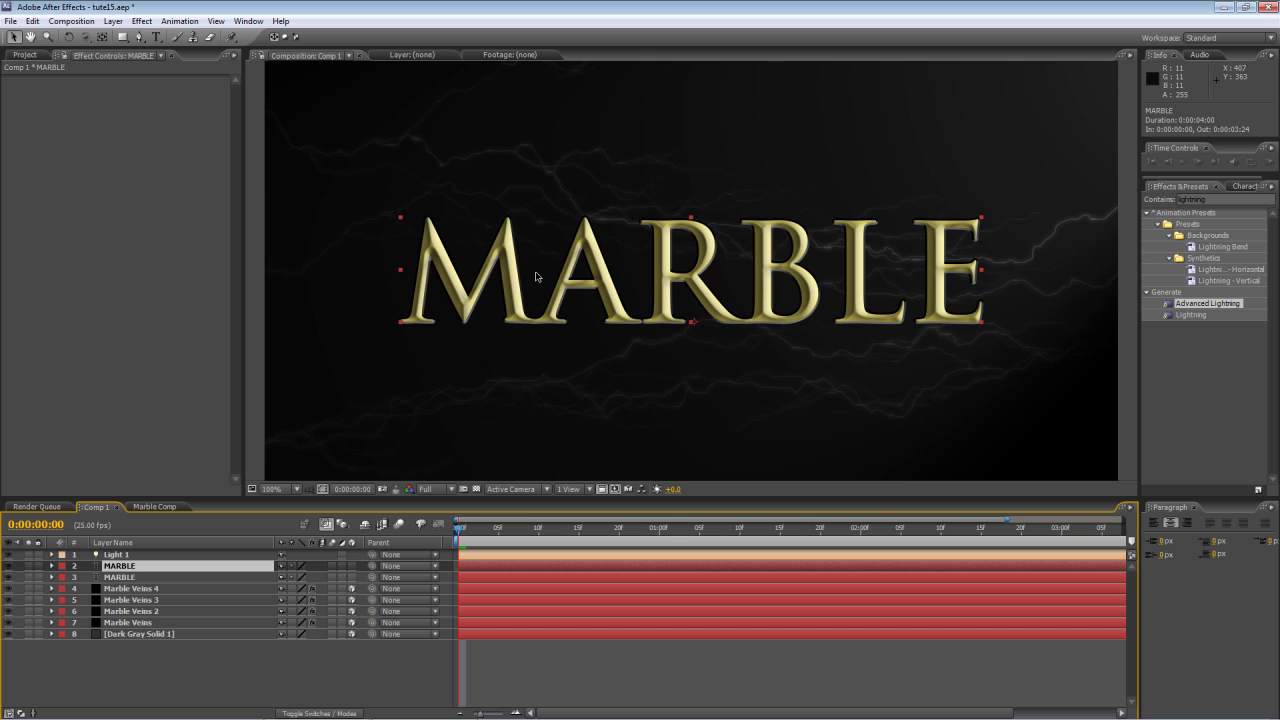
key(comma)
key(comma)
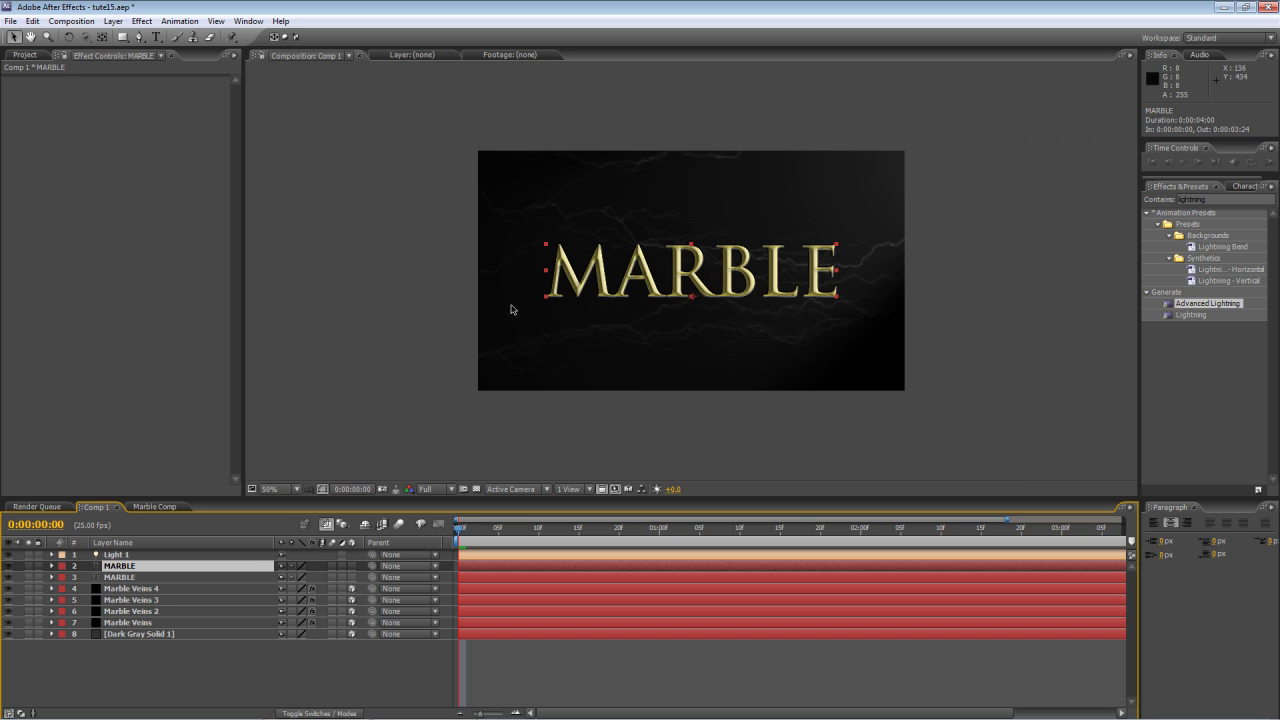
click(187, 577)
key(period)
key(period)
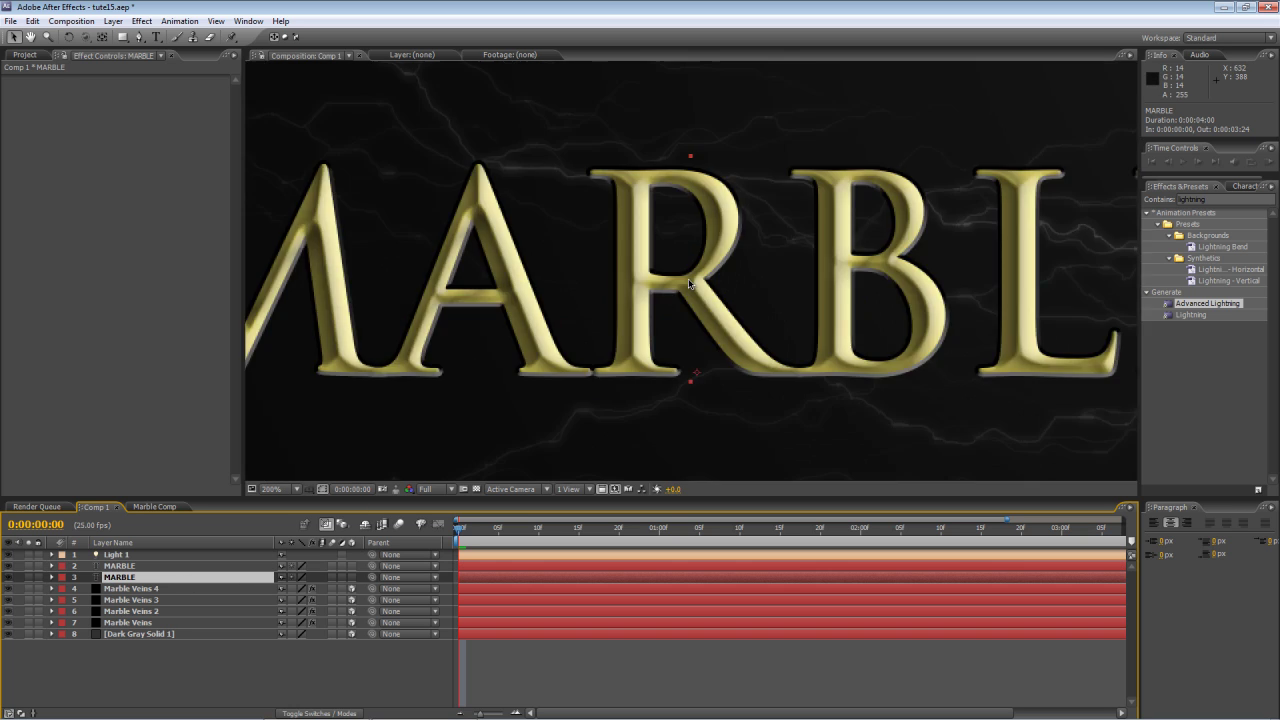